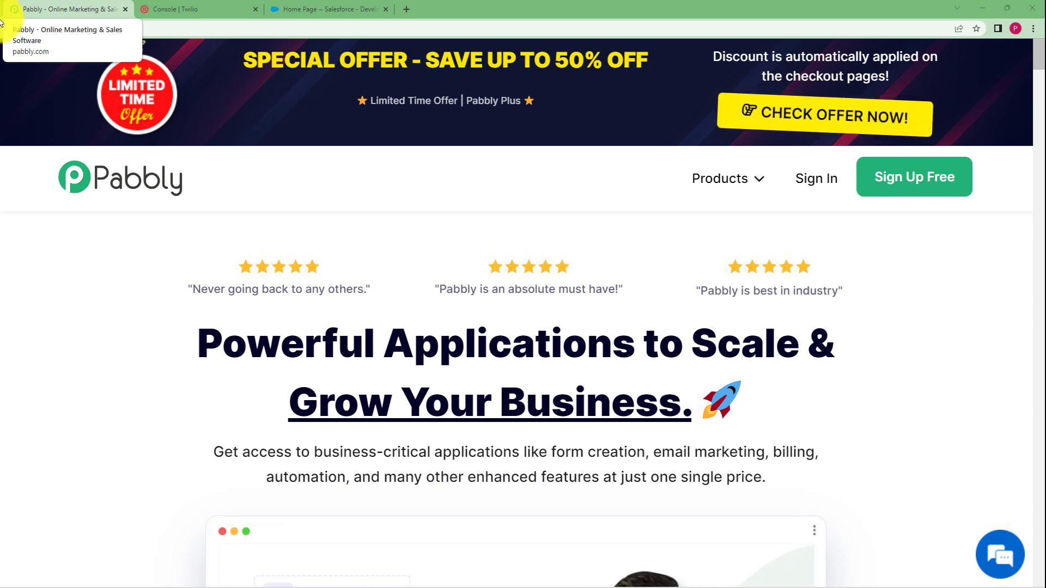
- Open Salesforce Contacts Home, glance at the Twilio console, then return to the Pabbly site
left_click(324, 5)
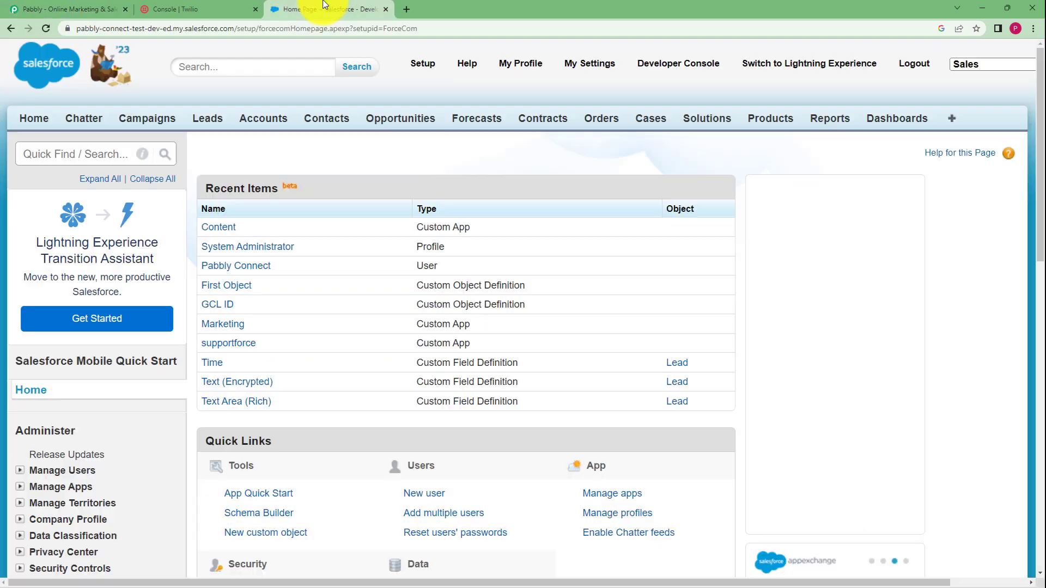
left_click(339, 125)
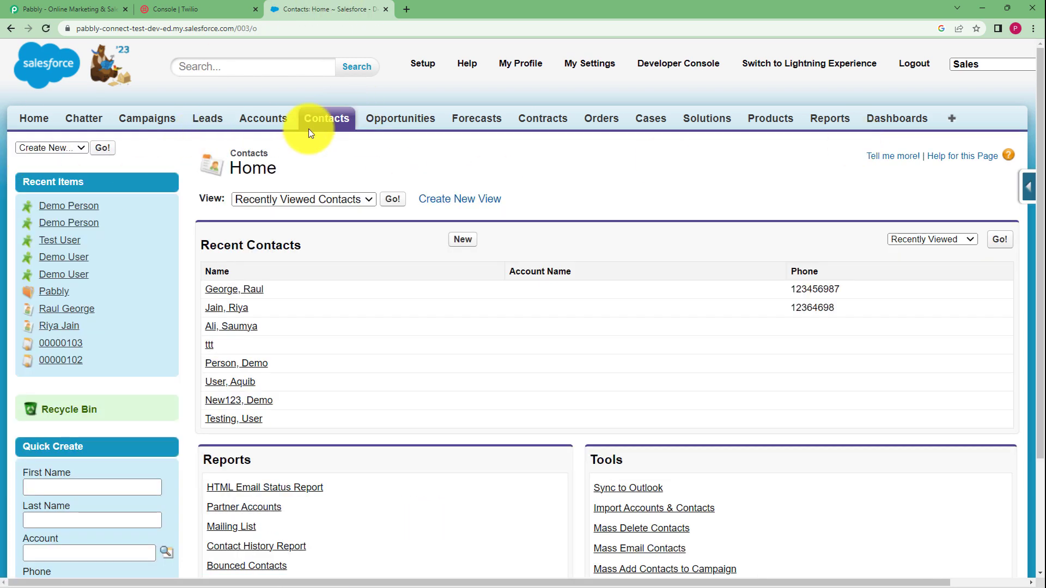
left_click(202, 9)
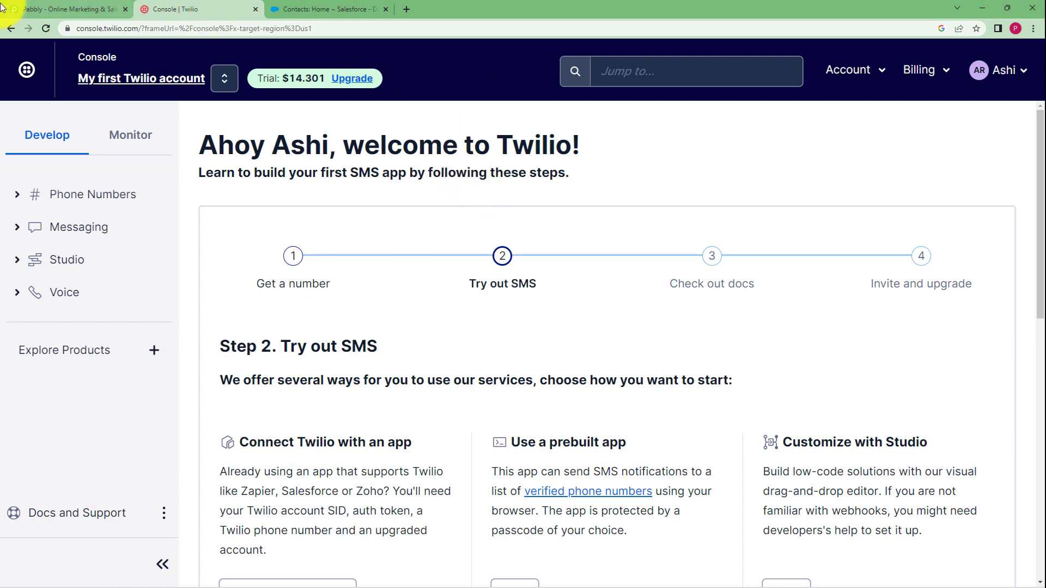
left_click(370, 9)
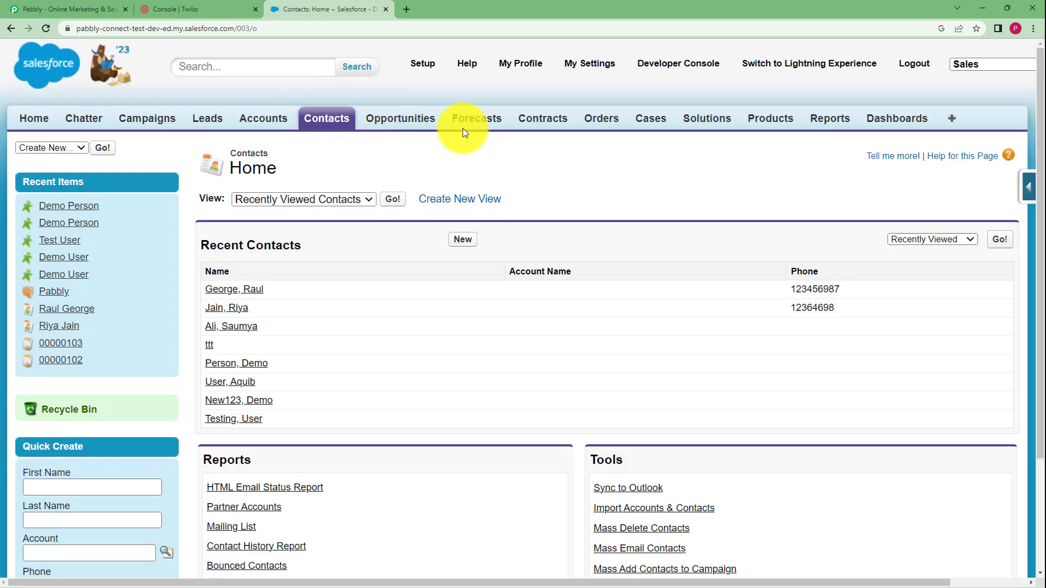
left_click(92, 9)
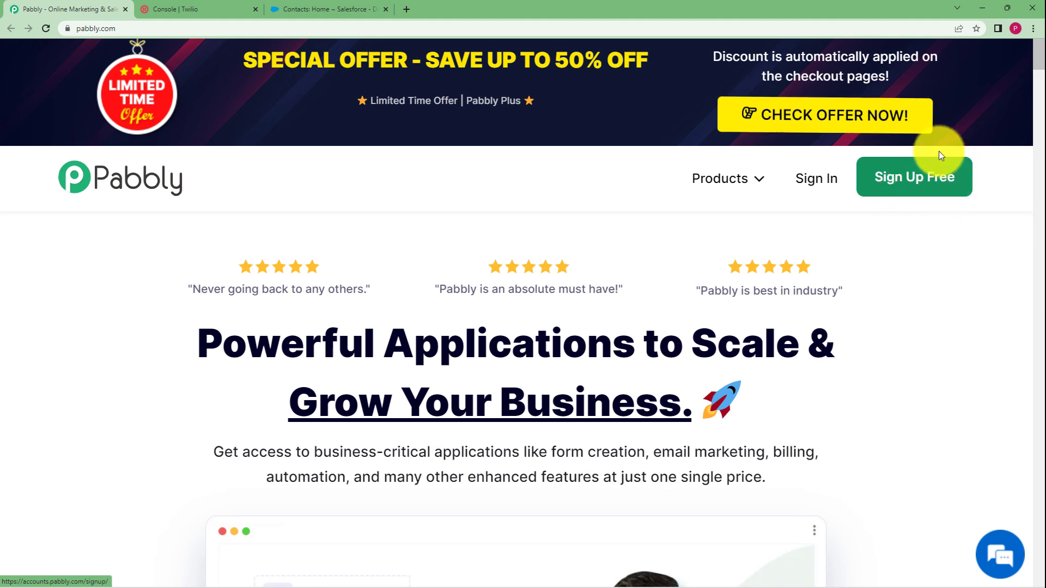
- Sign in to Pabbly with Google and open Pabbly Connect from the All Apps page
left_click(820, 181)
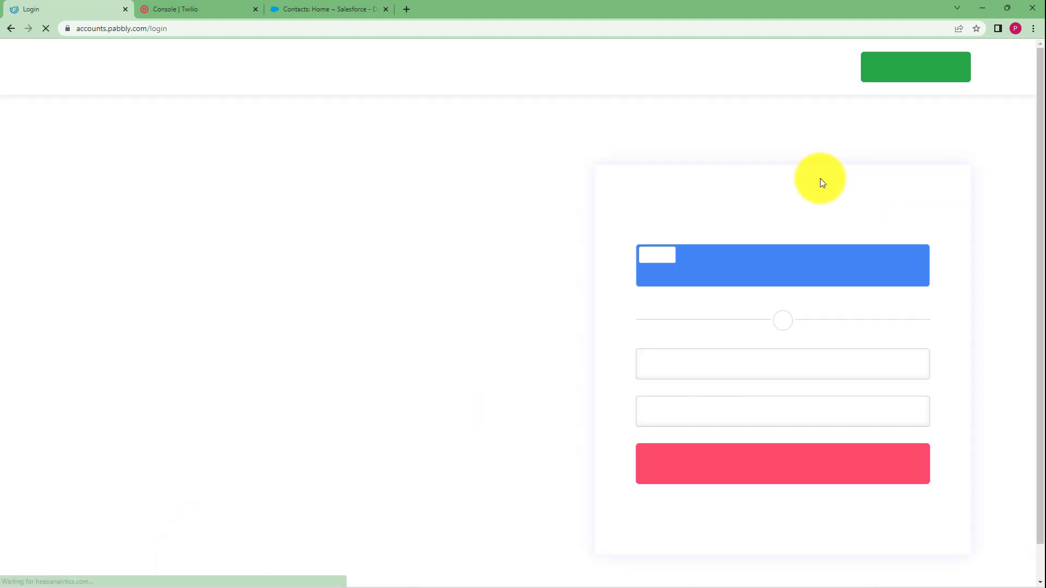
left_click(813, 281)
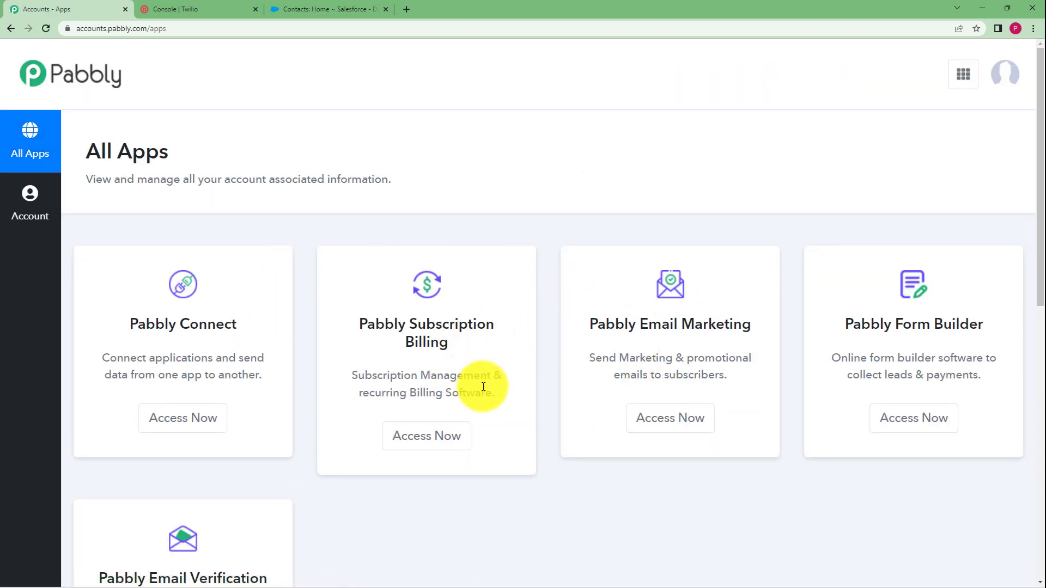
scroll(480, 386, "down", 5)
scroll(485, 385, "up", 2)
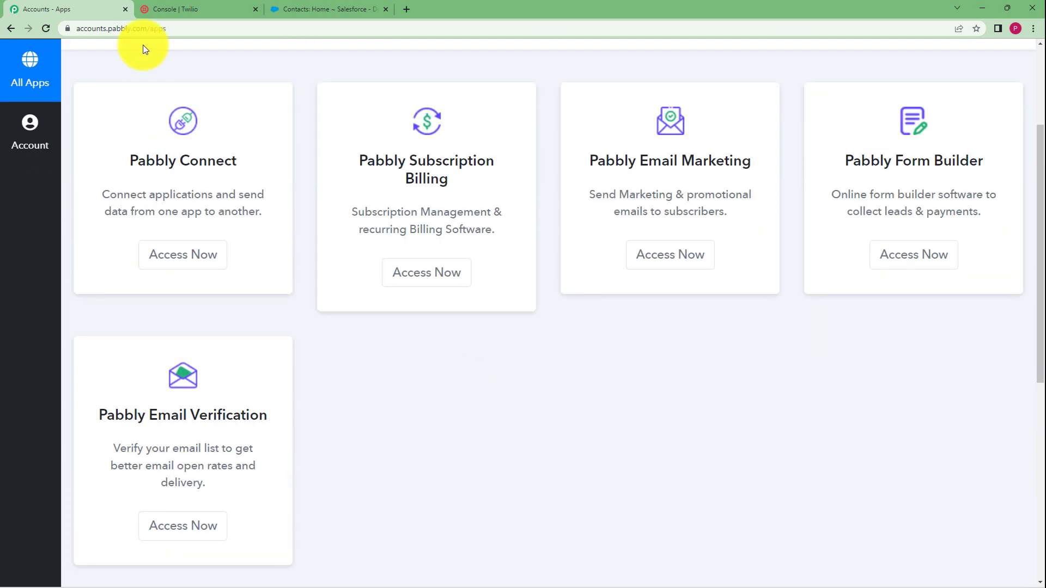
scroll(154, 82, "up", 2)
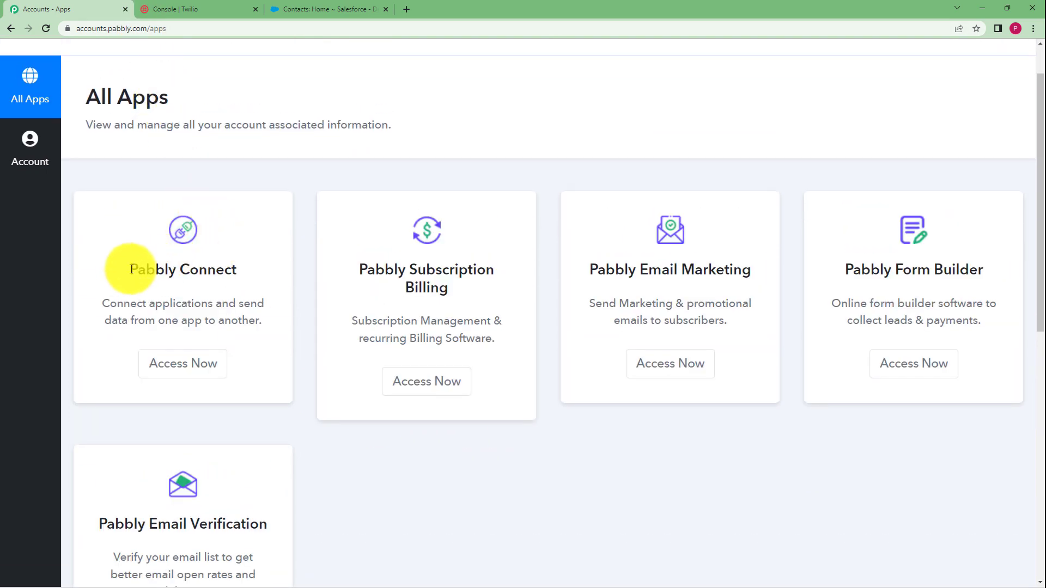
left_click_drag(133, 269, 255, 272)
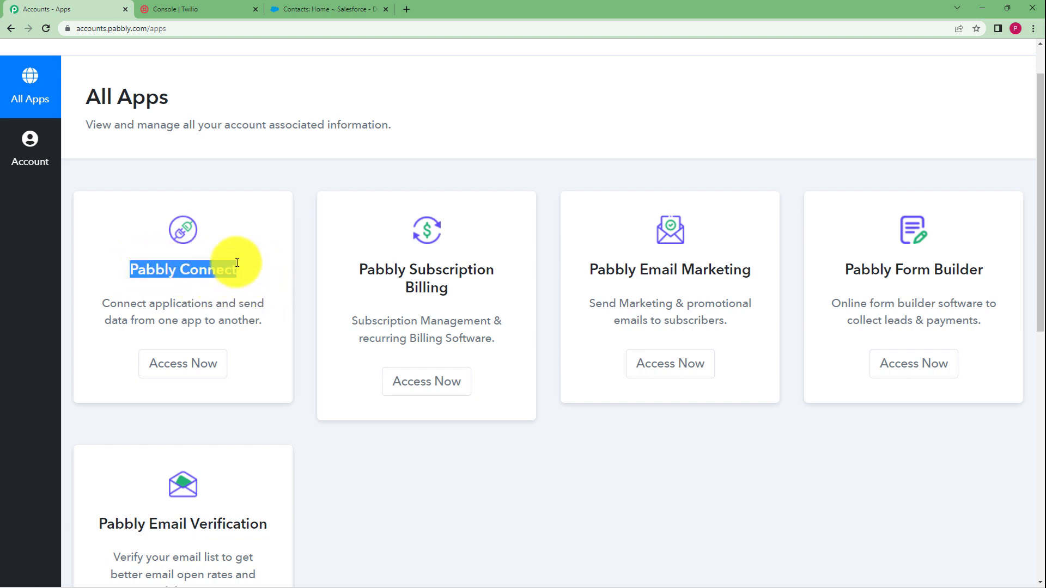
left_click(206, 374)
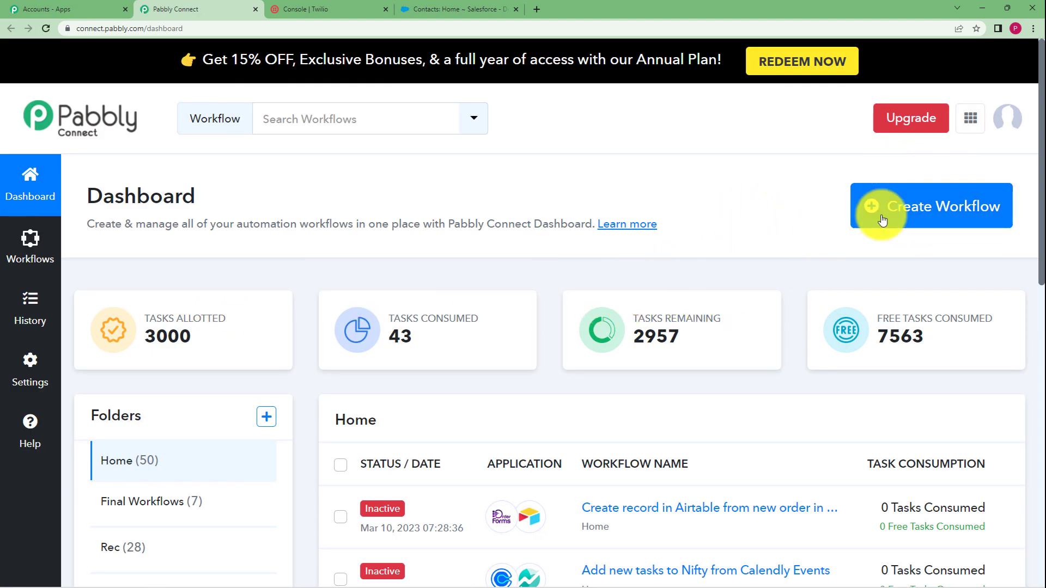
- Create a new workflow named 'Send Twilio SMS for new Salesforce contacts'
left_click(926, 216)
left_click(525, 311)
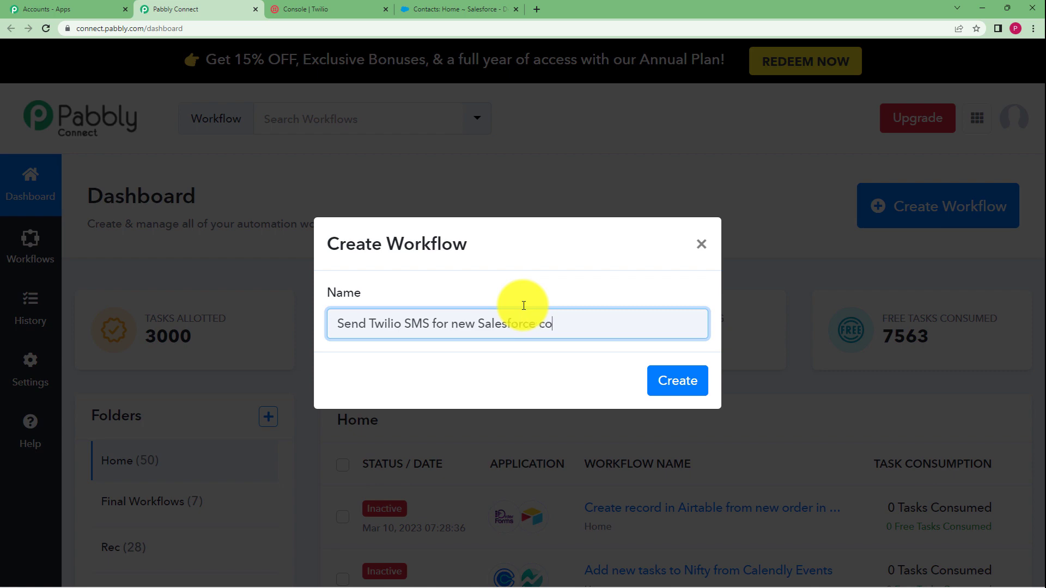
left_click(668, 385)
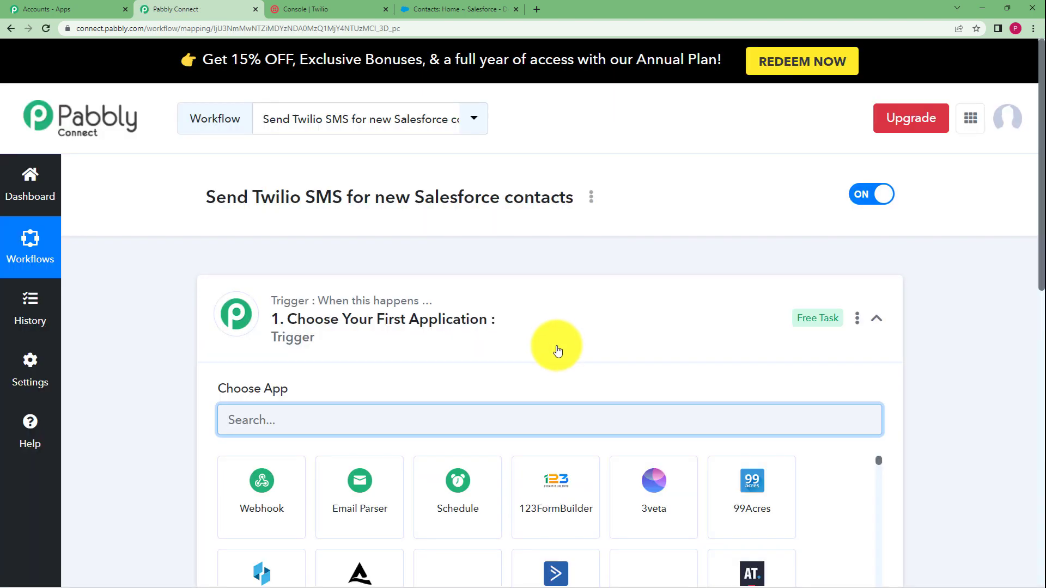
- Collapse, expand and re-collapse the Trigger card to show both trigger and action steps
left_click(498, 315)
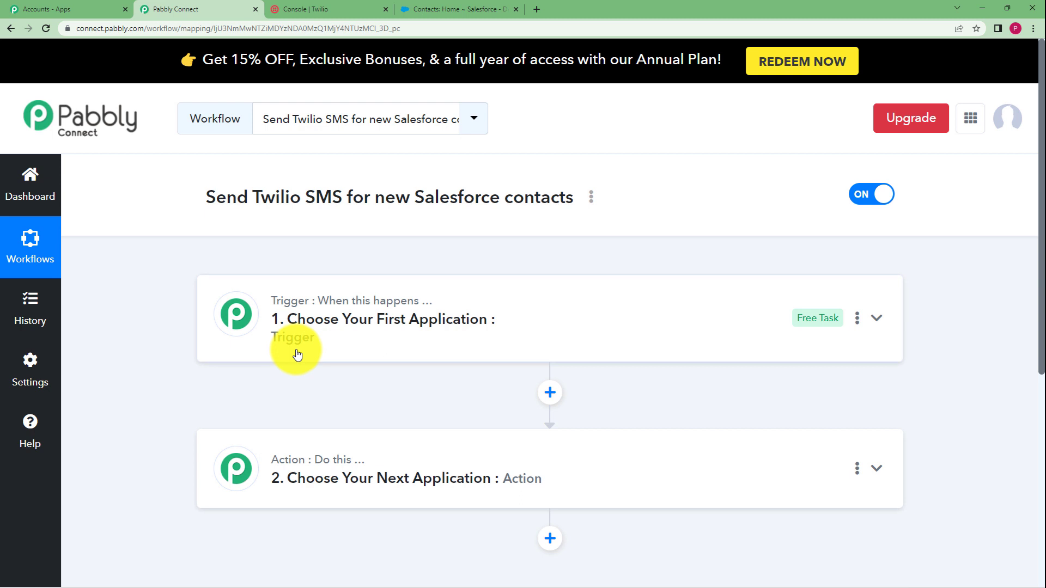
mouse_move(320, 463)
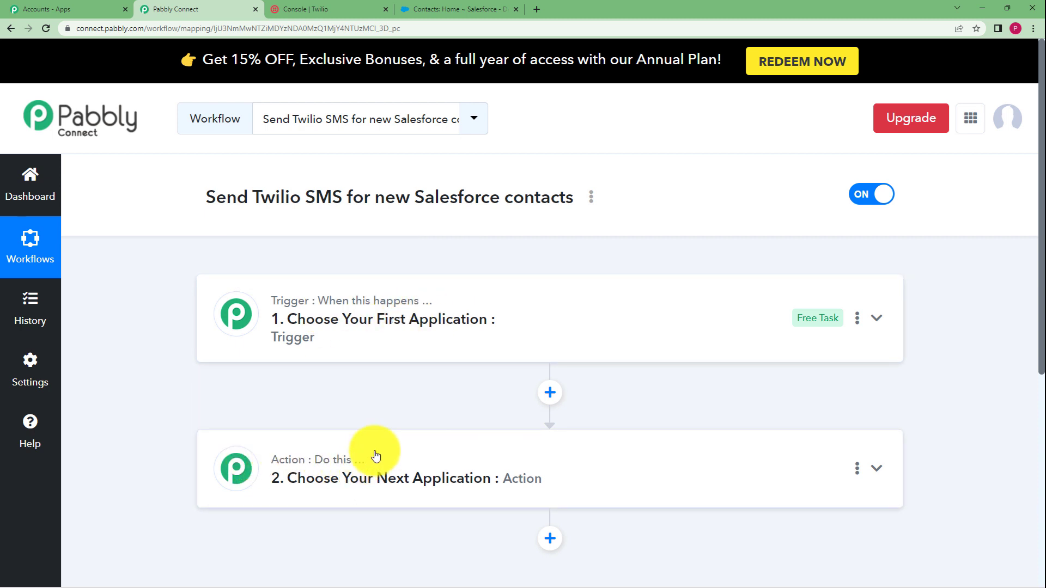
mouse_move(323, 303)
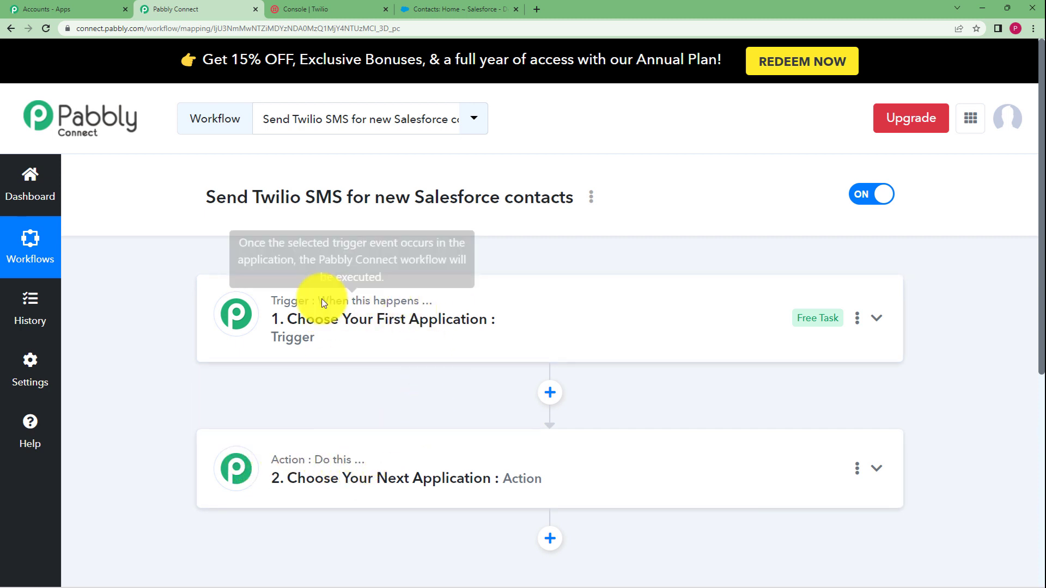
left_click(304, 338)
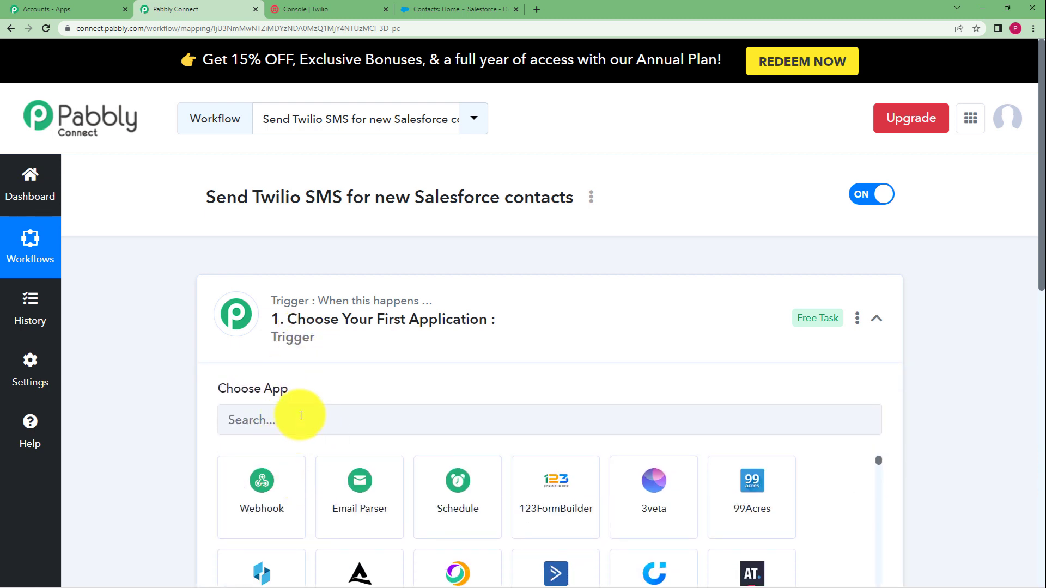
left_click(310, 327)
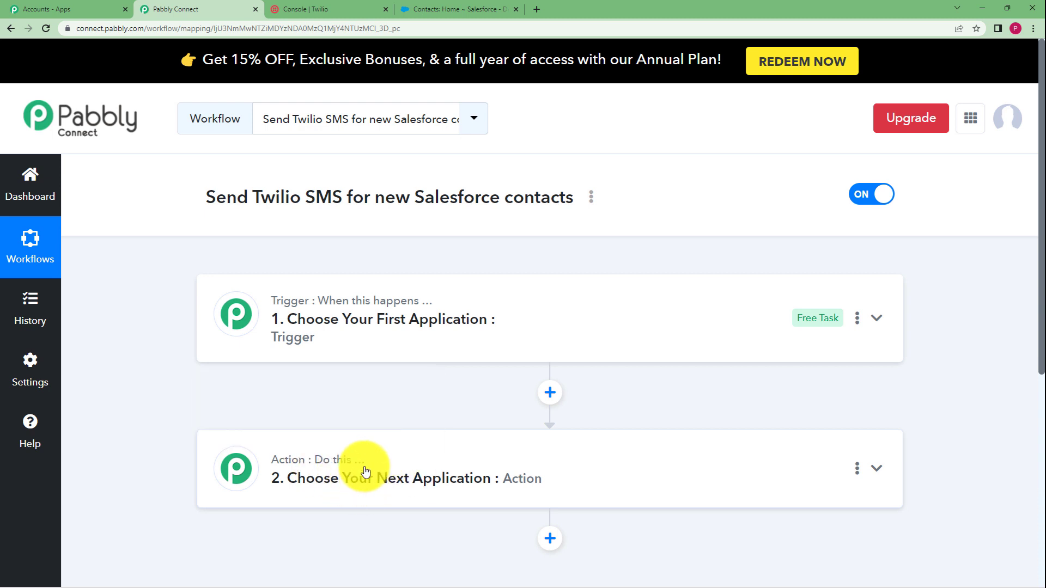
left_click_drag(342, 466, 333, 463)
scroll(305, 485, "down", 2)
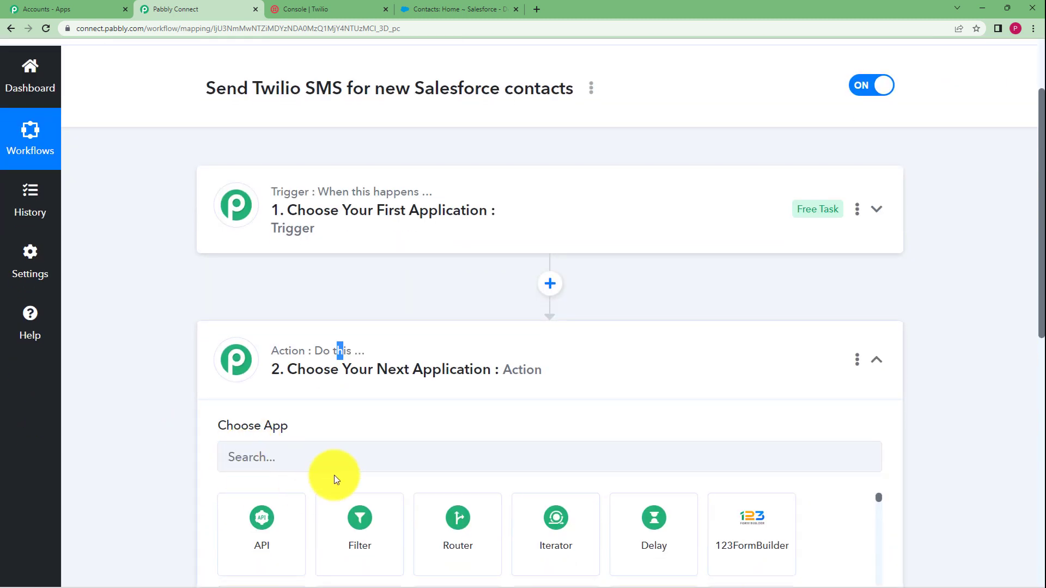
- Set the trigger app to Salesforce, found by searching 'sale', with the New Contact event
left_click(339, 376)
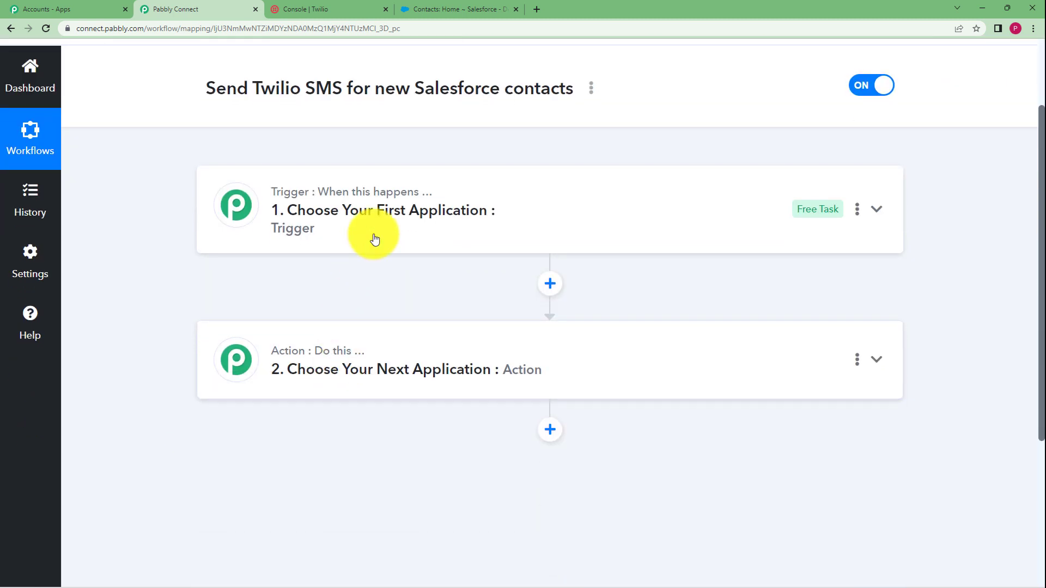
left_click(368, 238)
left_click(390, 311)
type("sale")
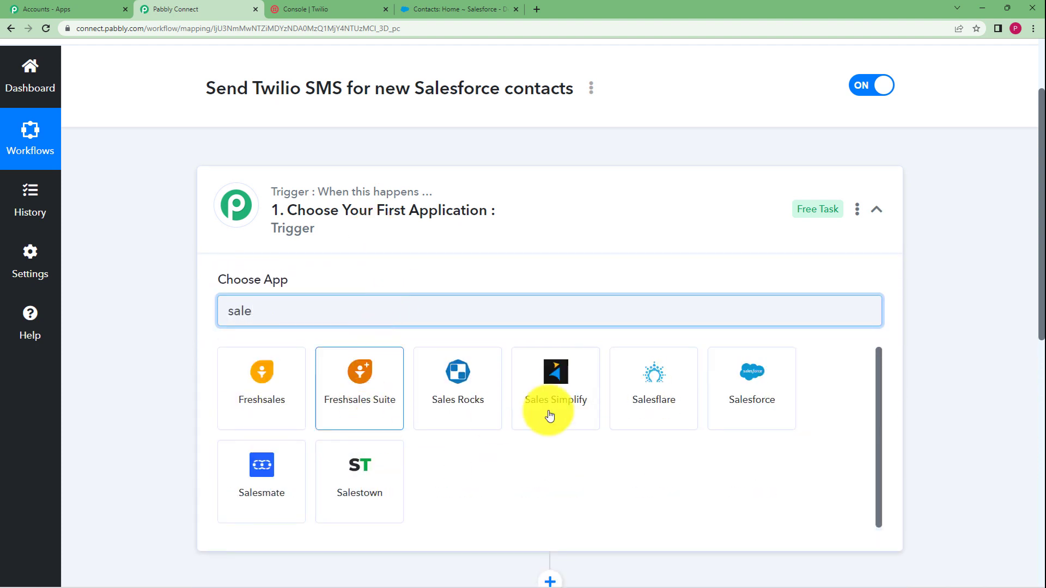
left_click(755, 402)
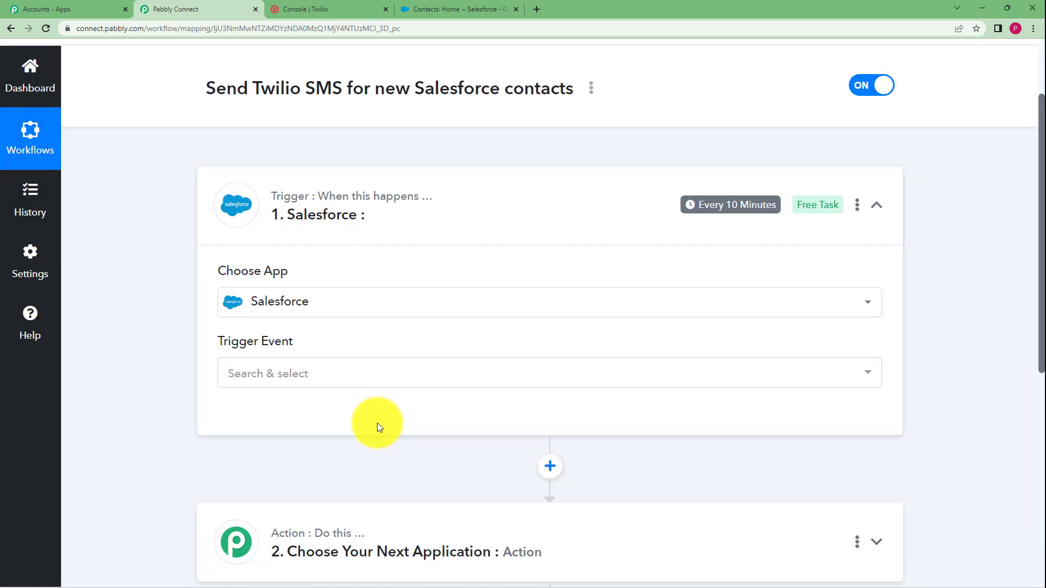
left_click(371, 374)
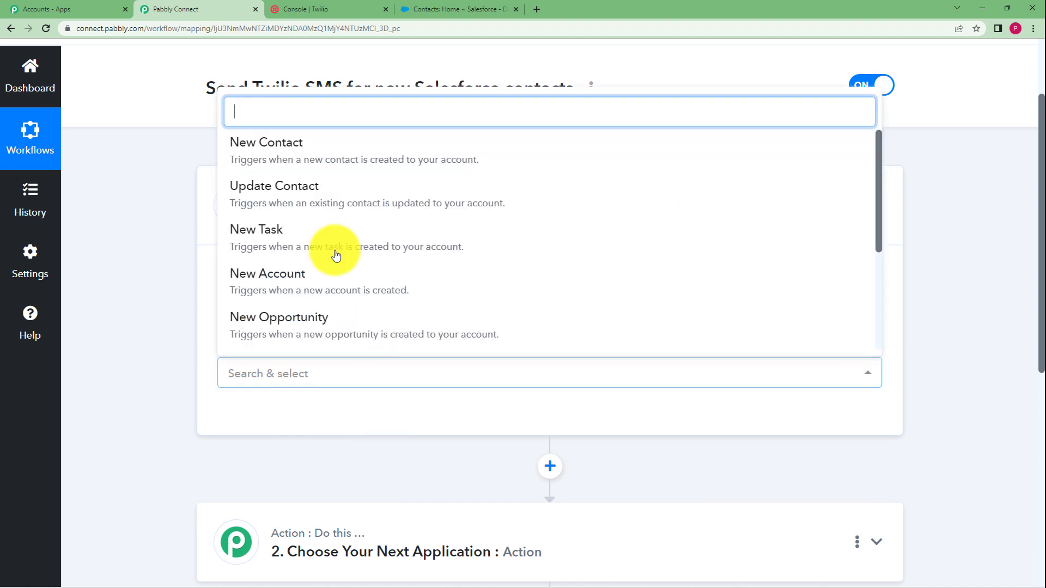
left_click(342, 154)
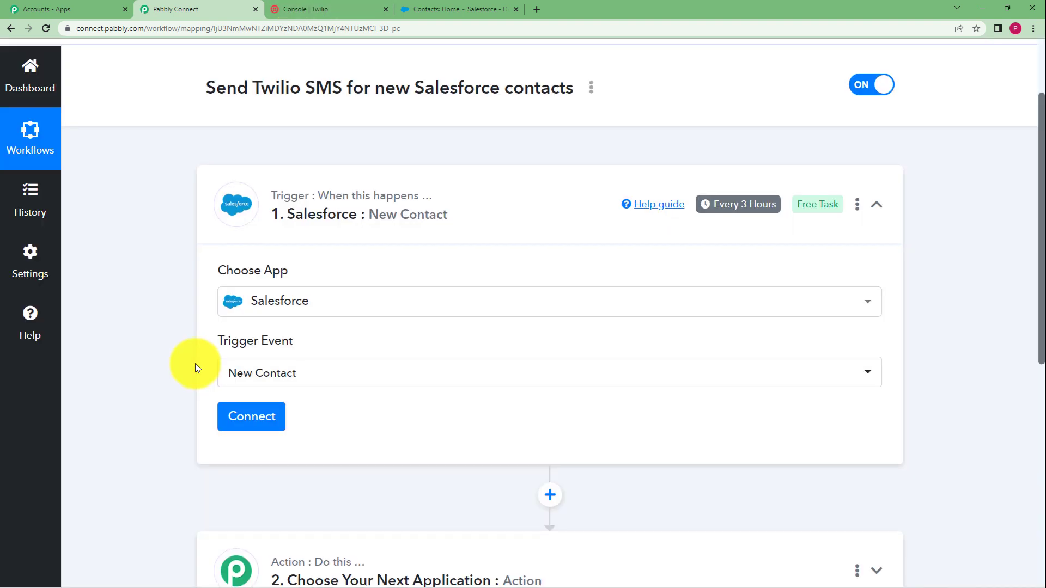
scroll(207, 360, "down", 2)
- Add and authorize a new Salesforce connection, then return to the Salesforce Contacts tab
left_click(273, 326)
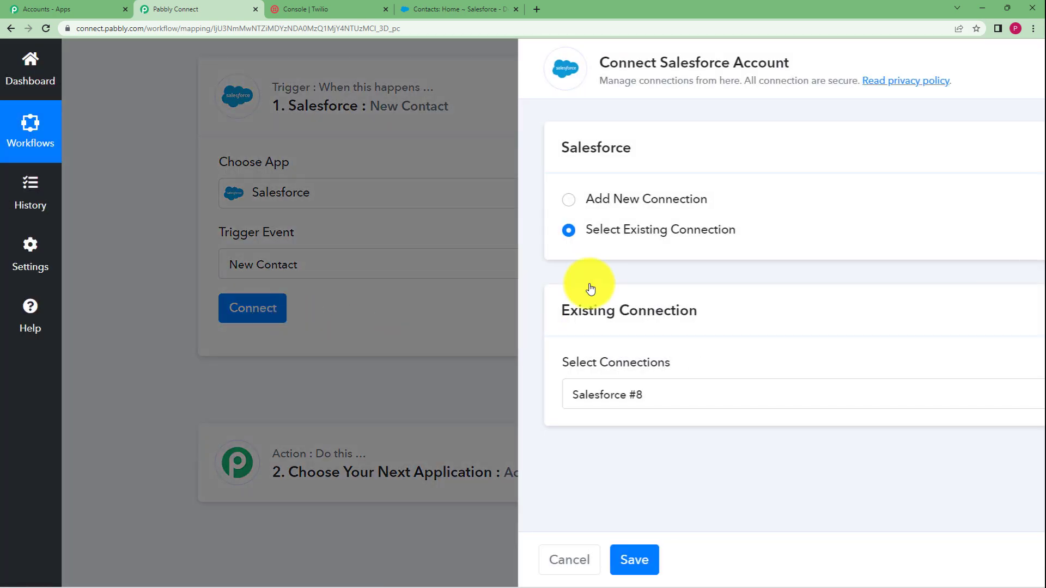
left_click(586, 200)
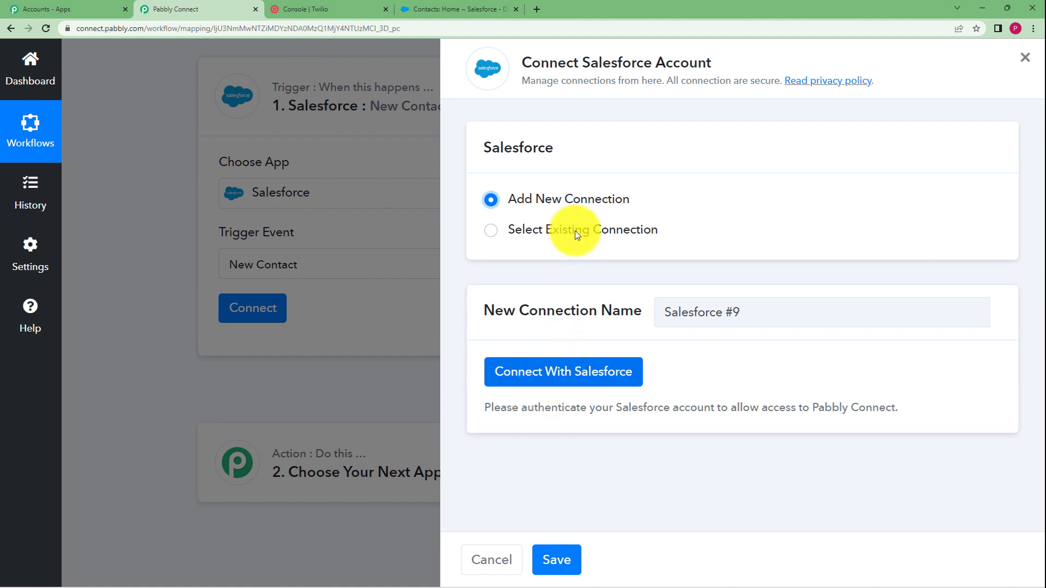
left_click(603, 373)
scroll(204, 218, "down", 10)
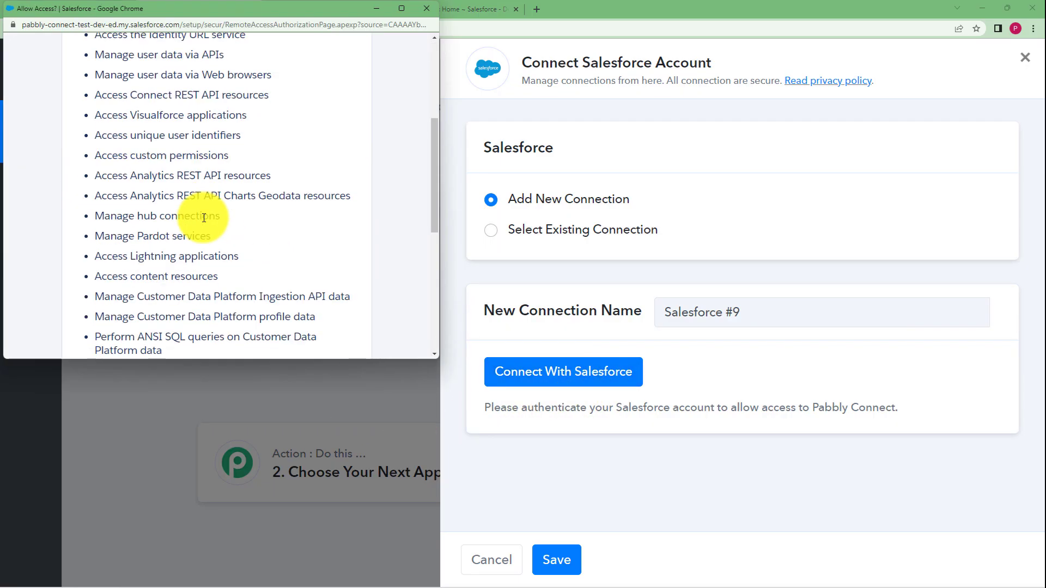
left_click(279, 252)
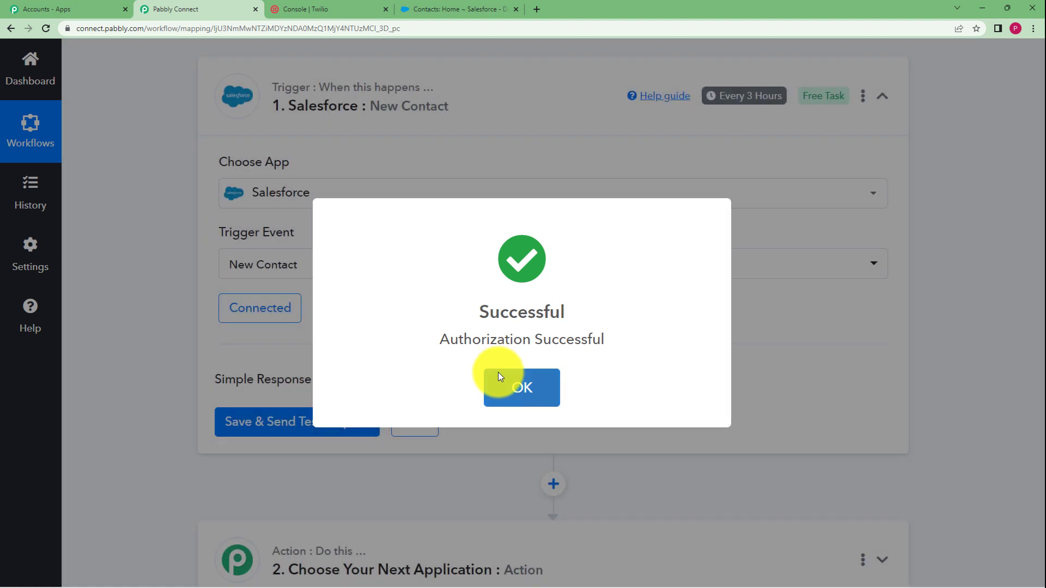
left_click(499, 376)
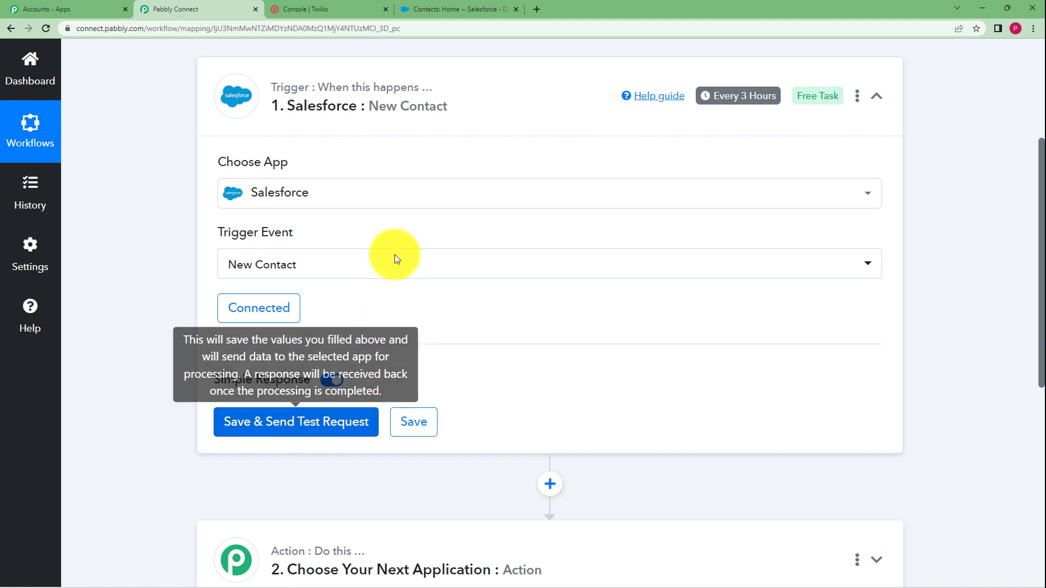
left_click(431, 9)
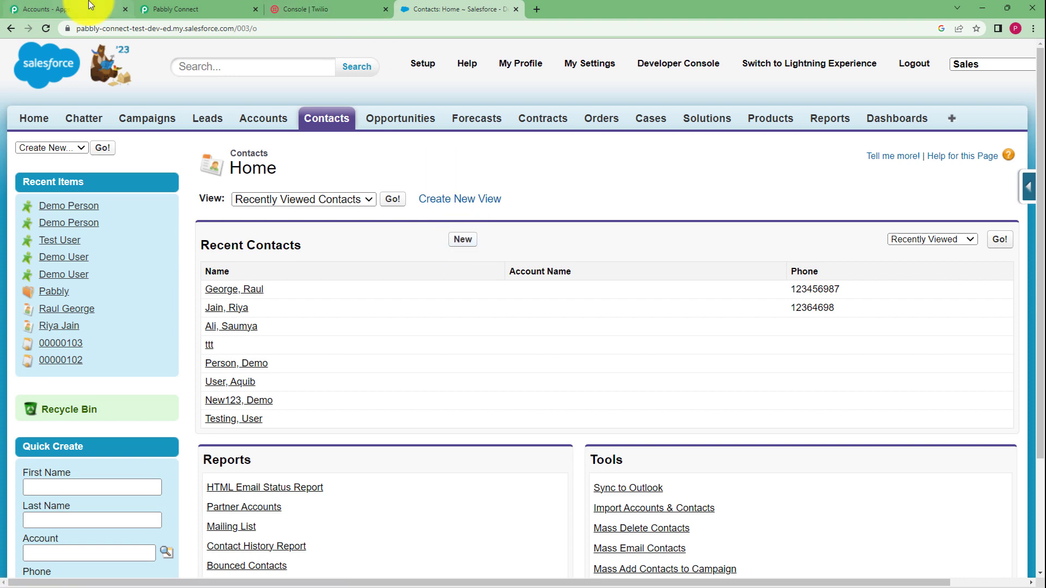
- Save the Salesforce trigger to send a test request, then go back to Salesforce
left_click(210, 9)
left_click(271, 439)
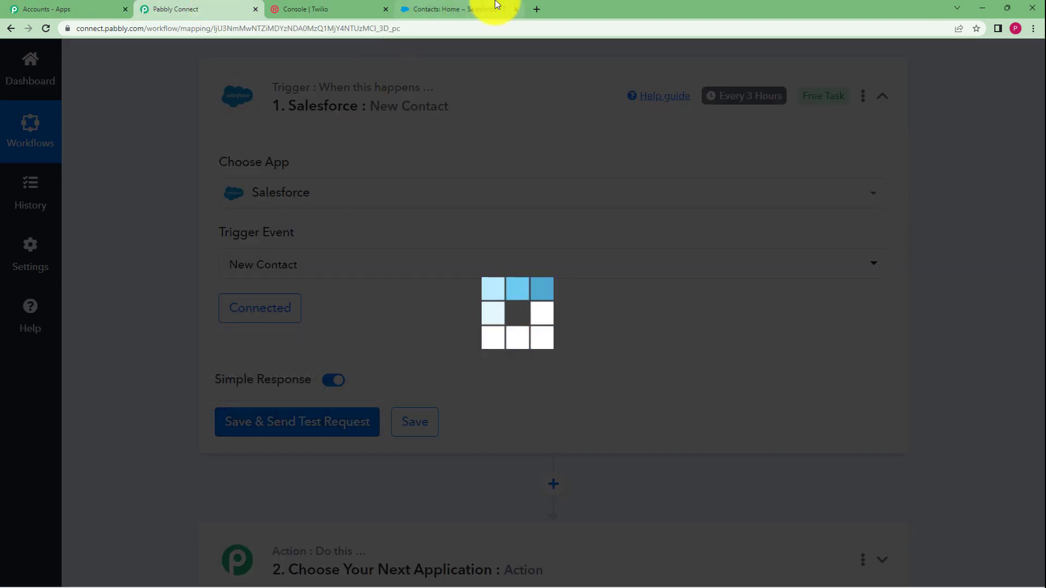
left_click(491, 8)
- Start a new contact with salutation Mr. and the contact's first and last name
left_click(452, 244)
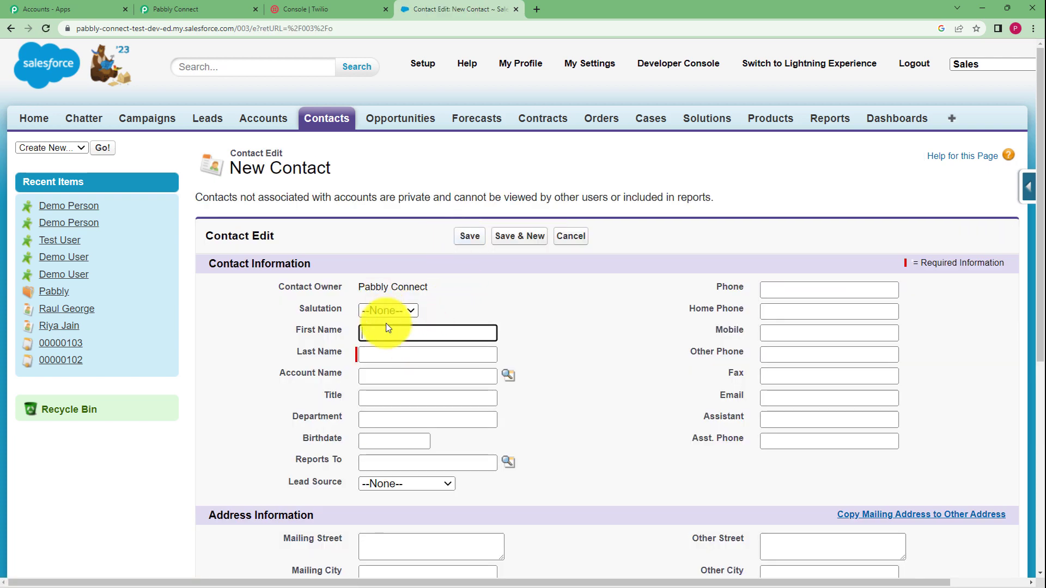
left_click(392, 310)
left_click(397, 328)
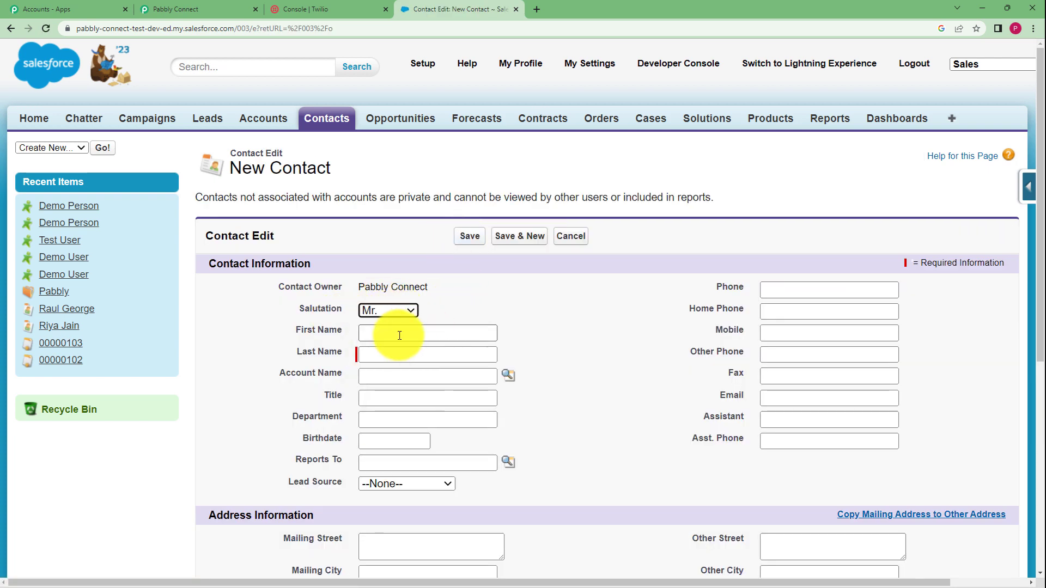
left_click(408, 333)
left_click(417, 353)
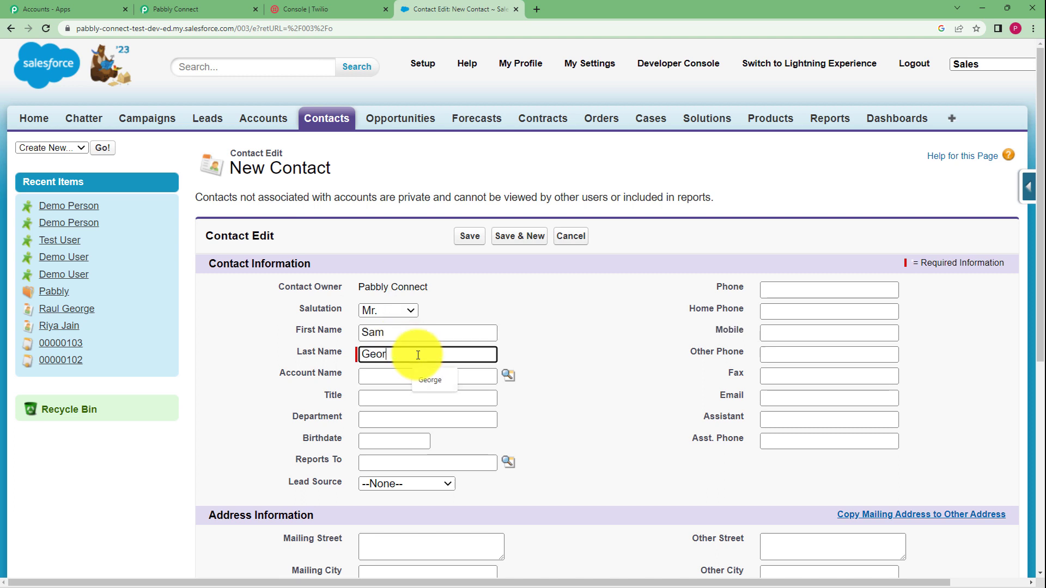
left_click(418, 397)
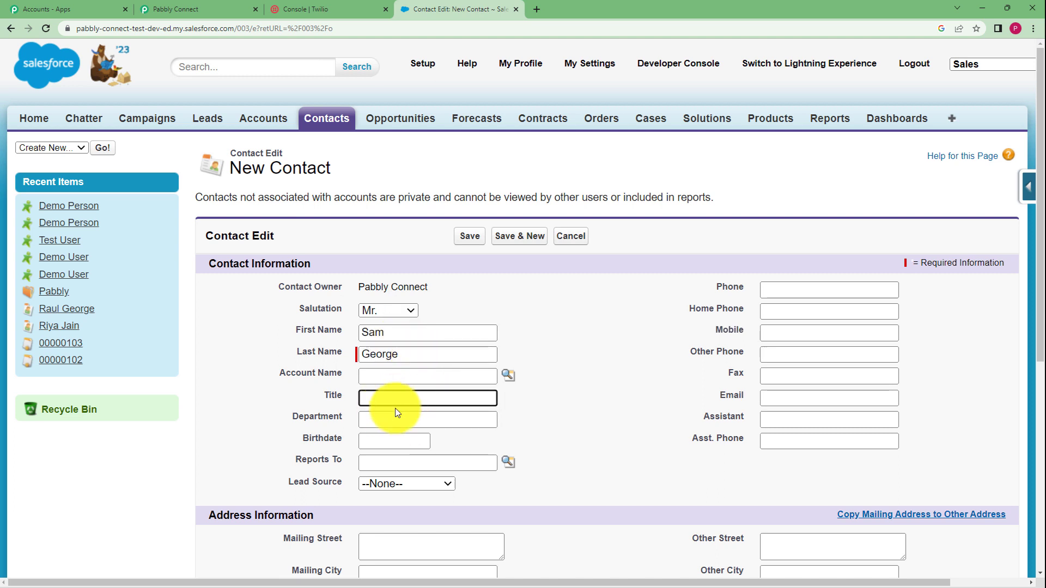
- Set the contact's birthdate to 6/5/2023 and Lead Source to Phone Inquiry
left_click(392, 444)
left_click(501, 463)
left_click(479, 494)
left_click(417, 463)
left_click(432, 367)
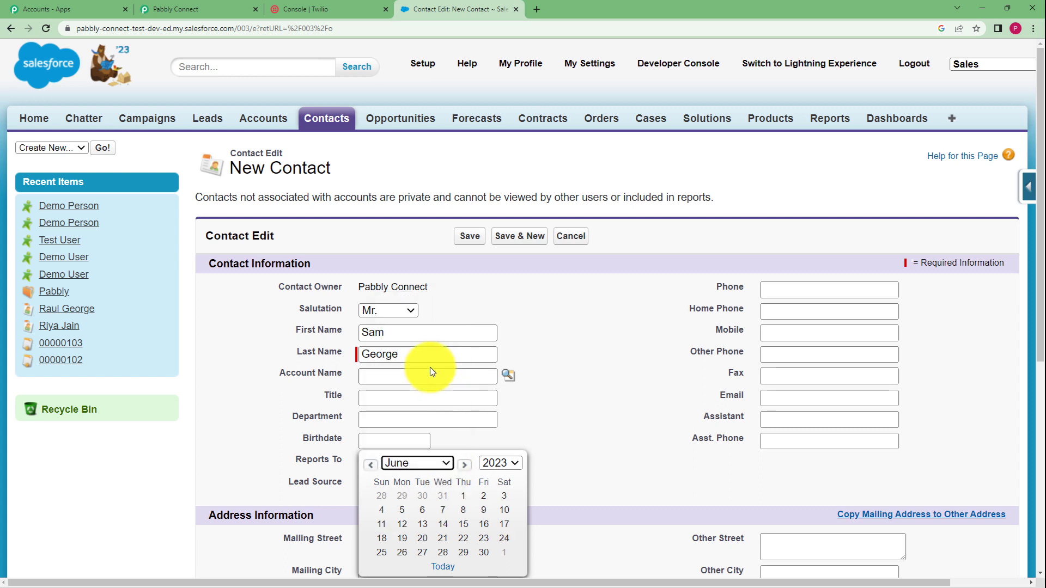
left_click(402, 510)
left_click(394, 483)
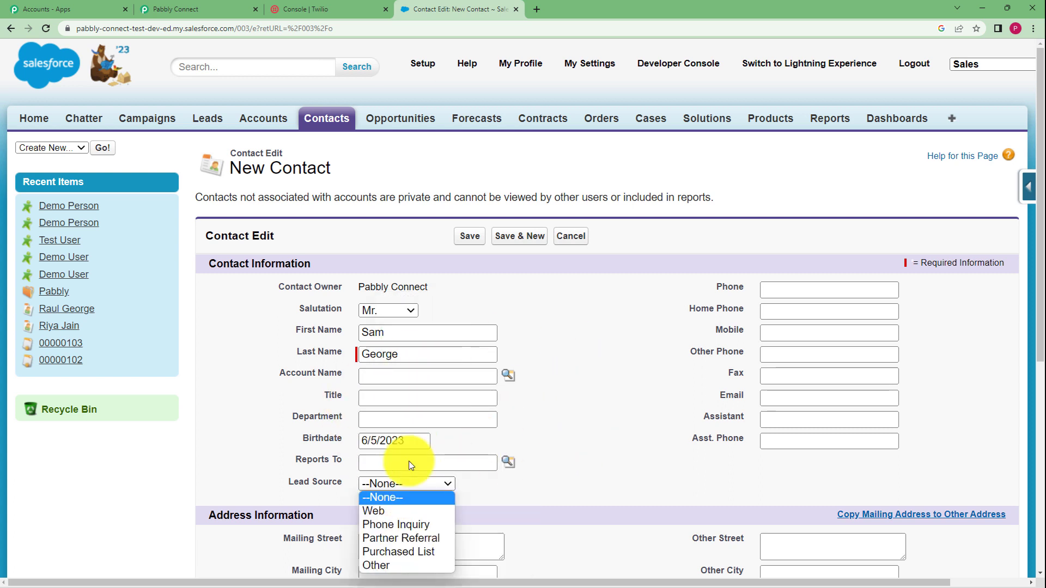
scroll(491, 460, "down", 2)
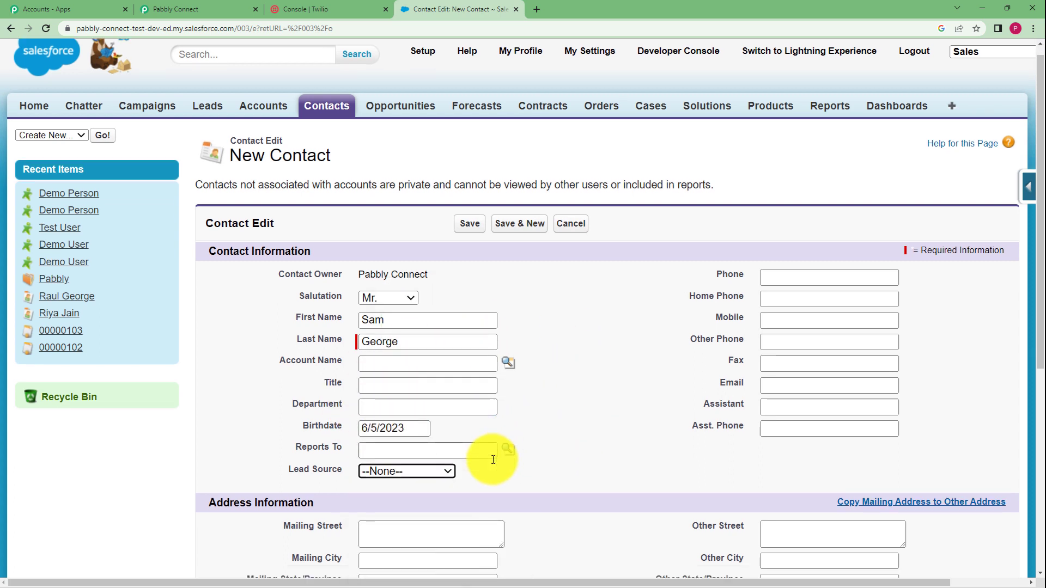
left_click(433, 378)
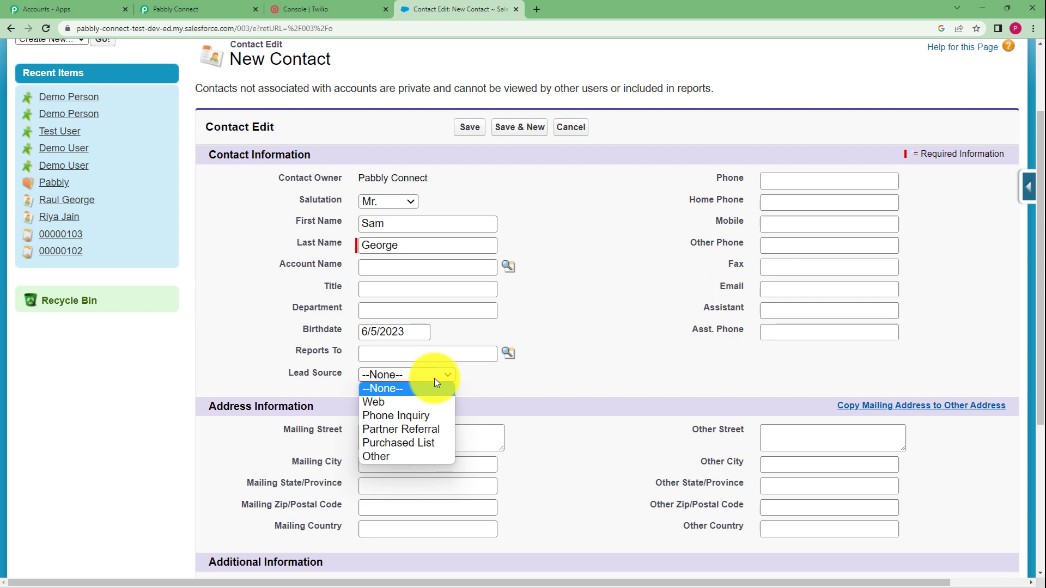
left_click(433, 414)
scroll(358, 429, "up", 1)
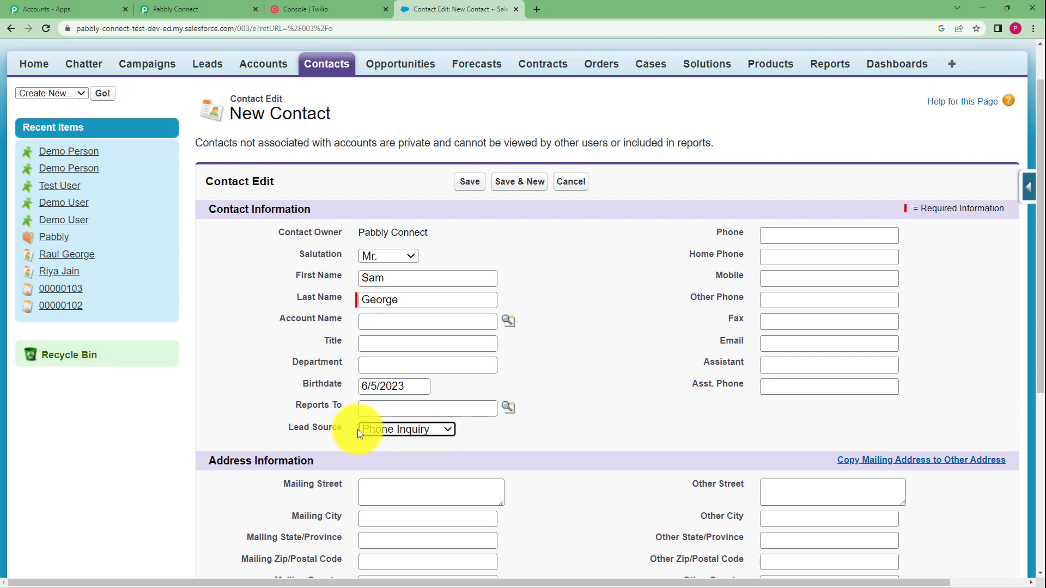
- Enter the contact's phone number and e-mail address
left_click(827, 234)
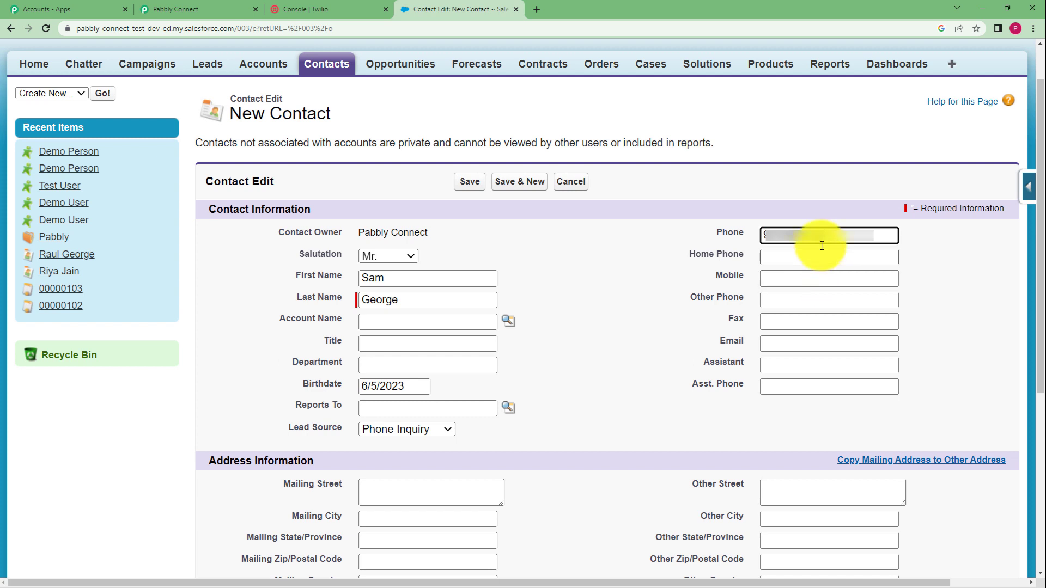
left_click(821, 280)
left_click(820, 341)
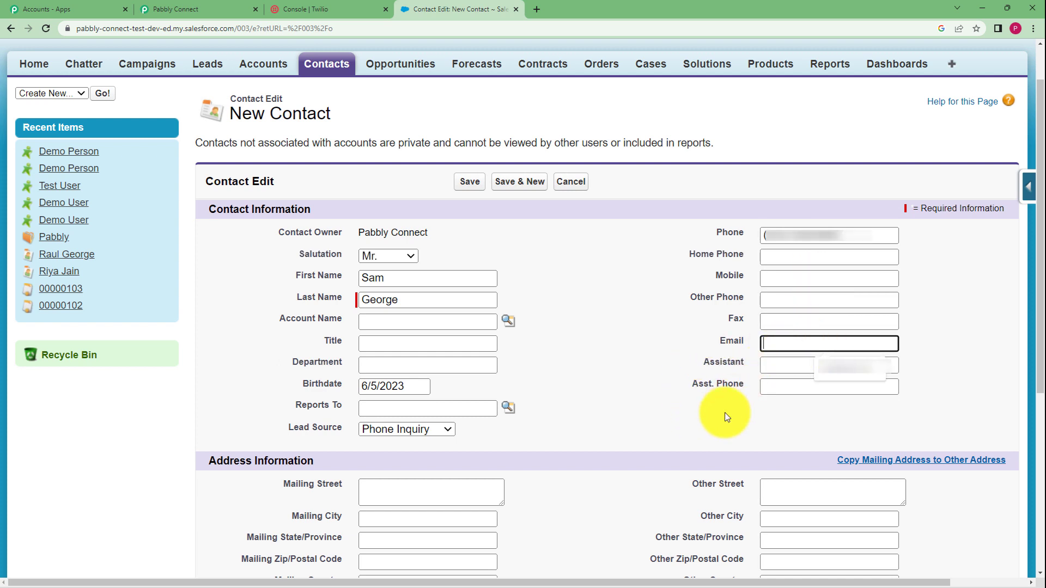
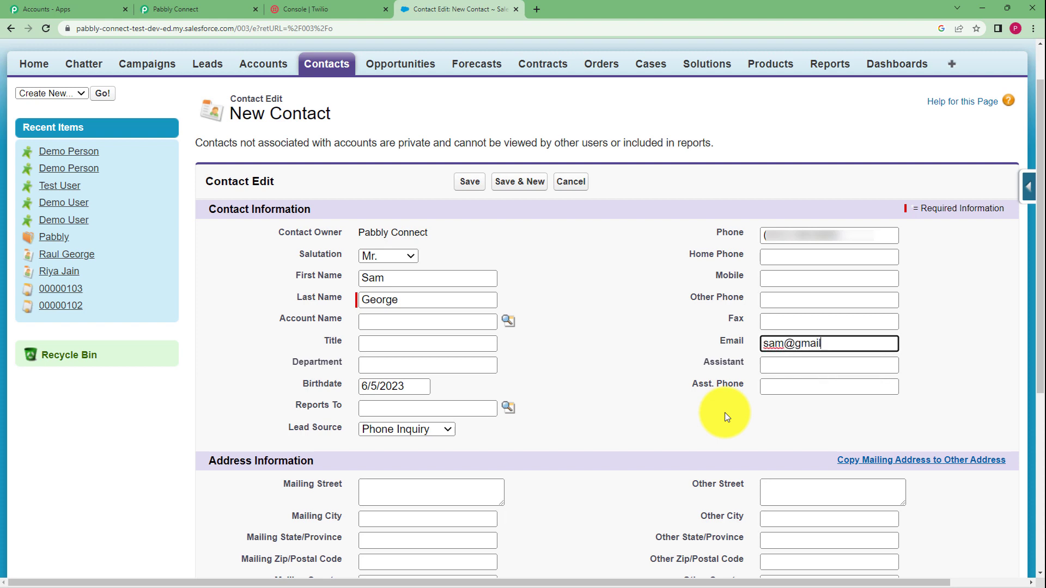
left_click(661, 361)
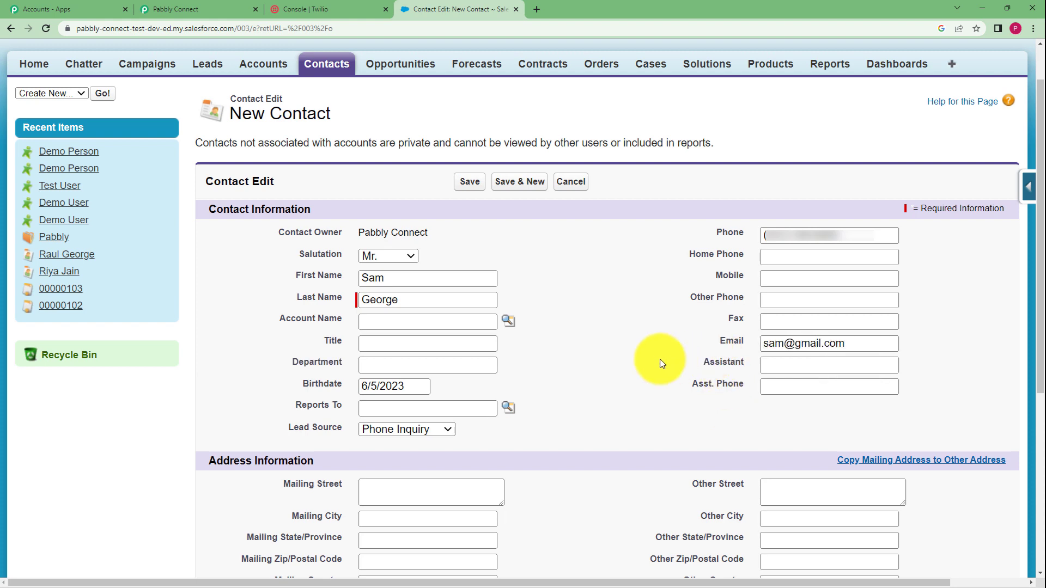
scroll(660, 361, "down", 5)
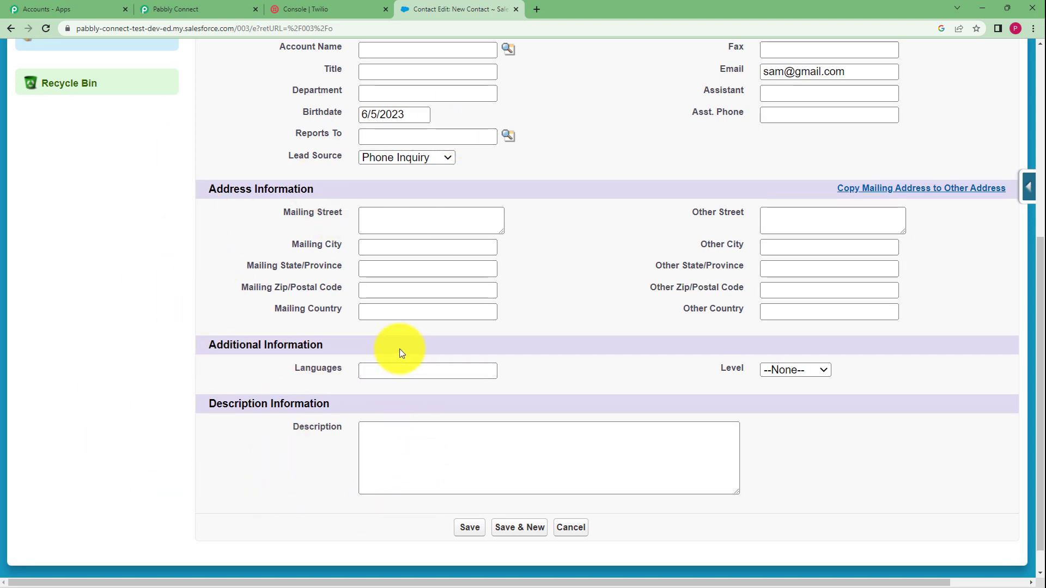
- Review and save the new contact, then switch back to the Pabbly Connect workflow
scroll(400, 353, "up", 3)
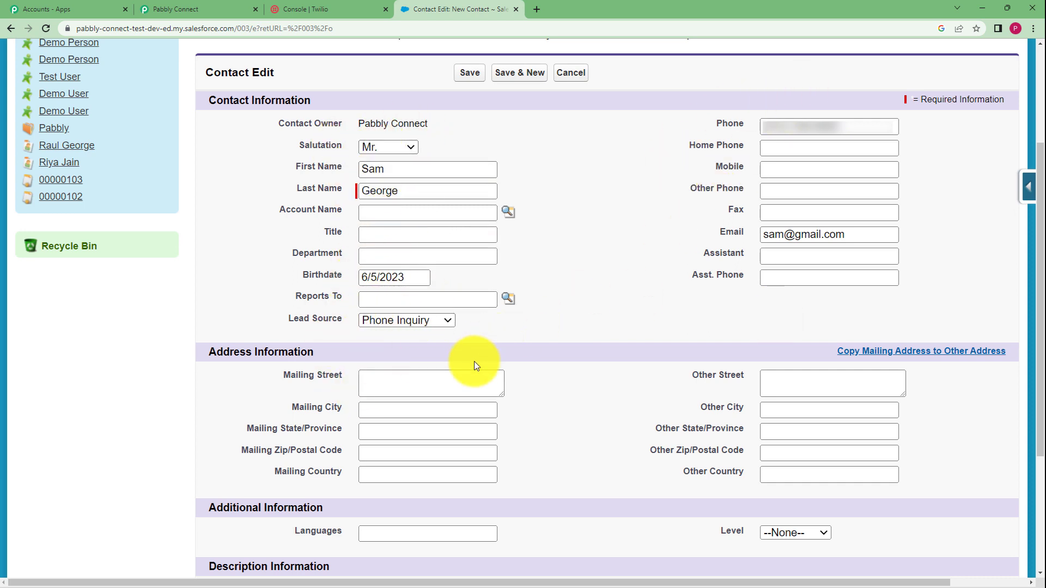
scroll(474, 362, "down", 4)
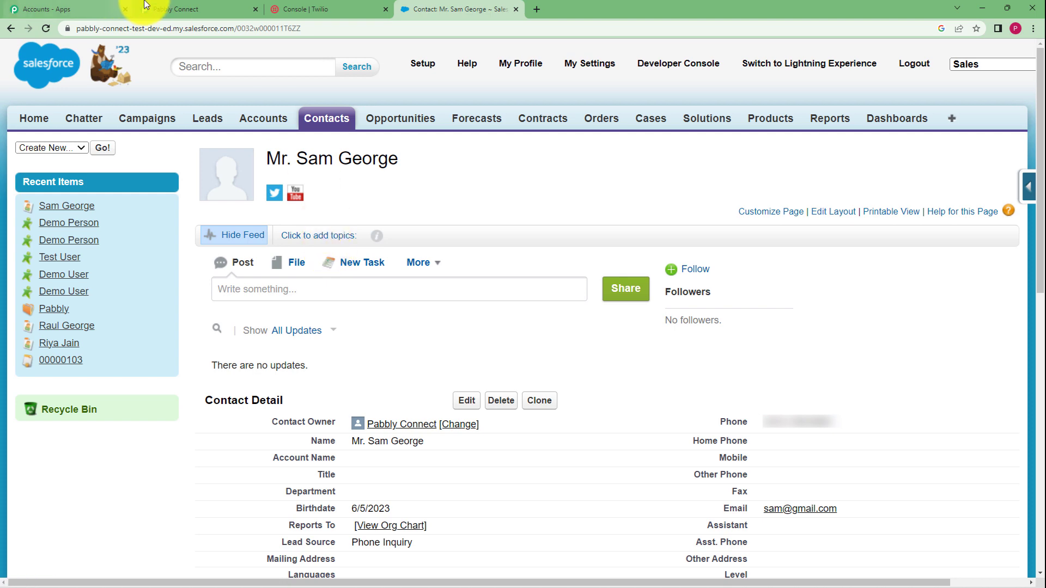
left_click(199, 9)
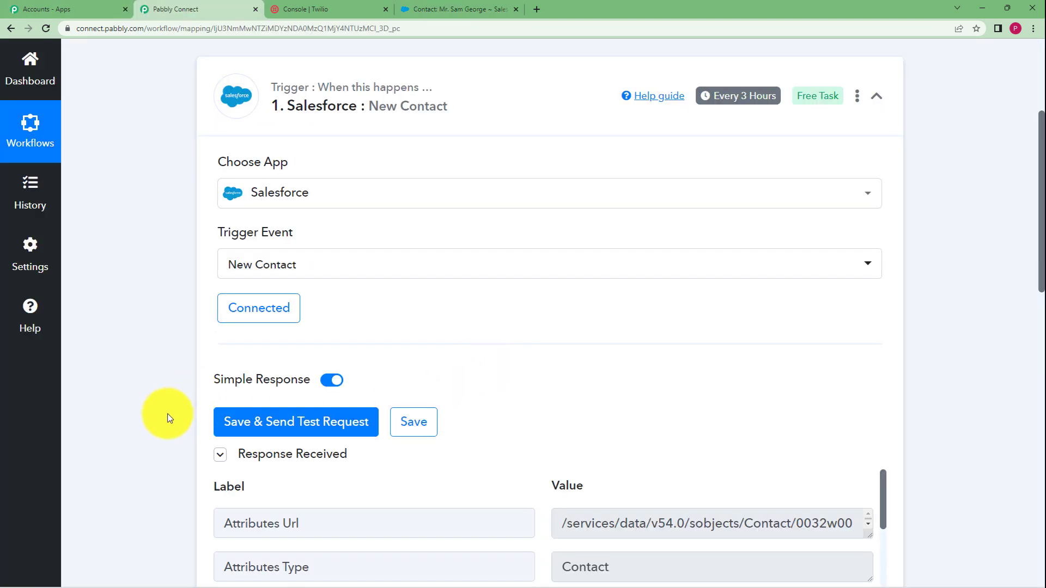
scroll(167, 418, "down", 8)
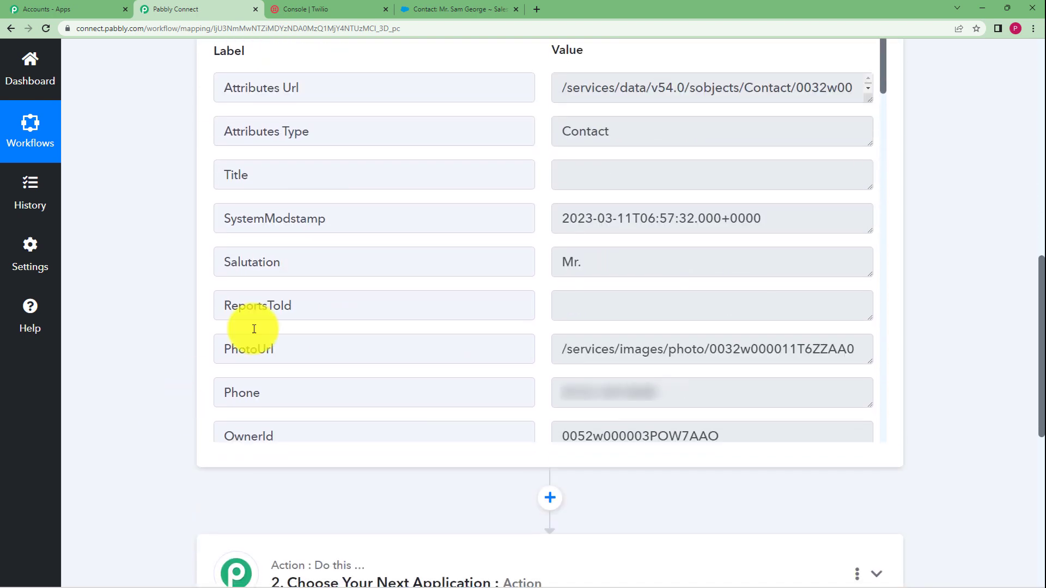
scroll(483, 251, "down", 7)
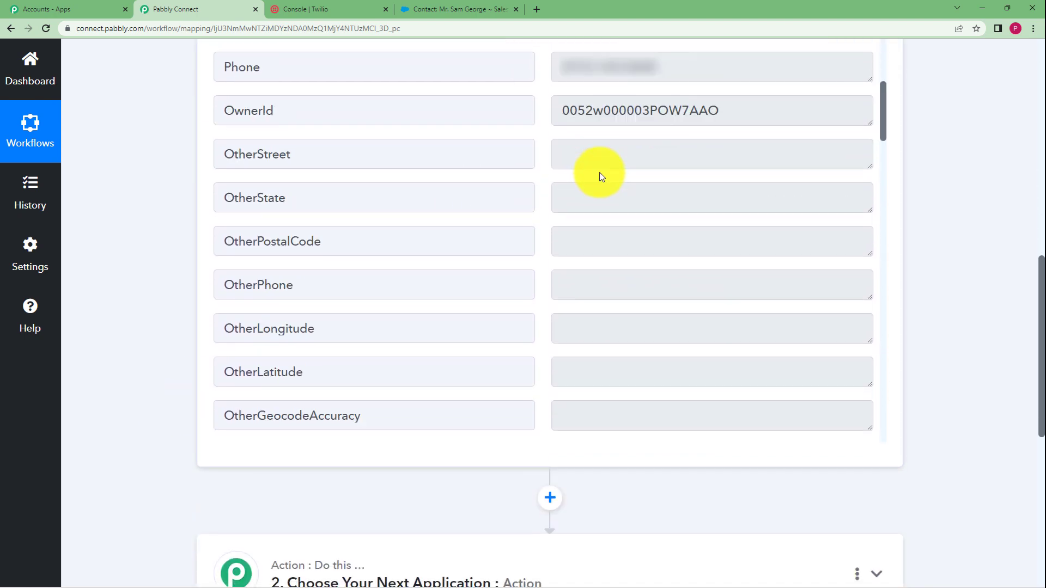
scroll(592, 232, "down", 7)
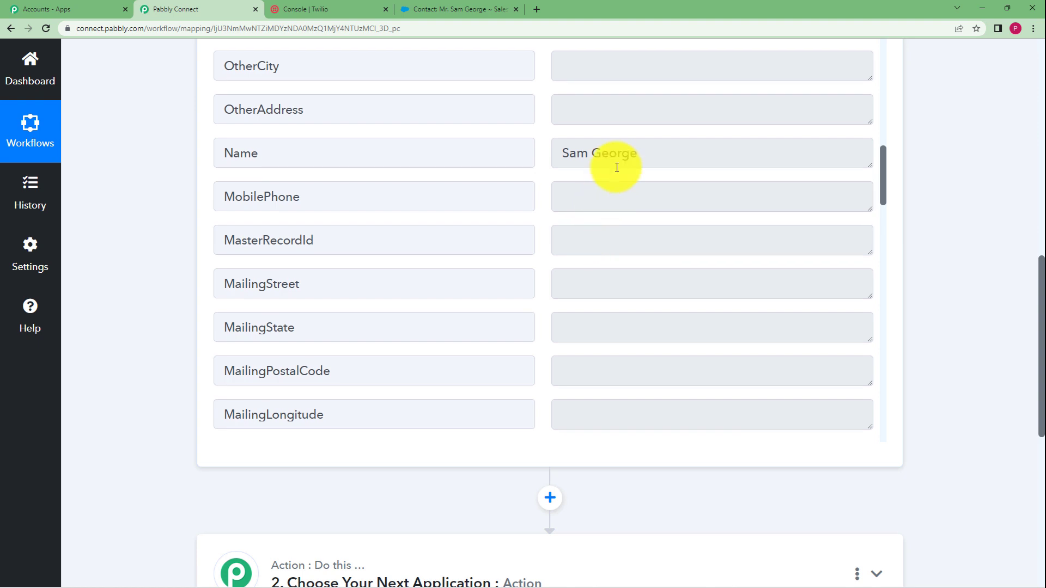
scroll(574, 236, "down", 10)
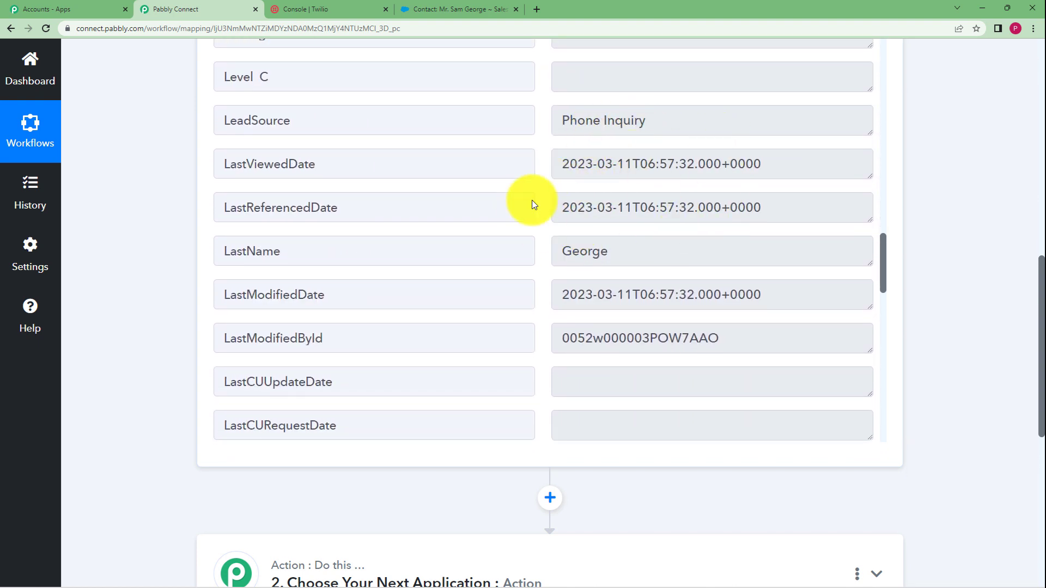
scroll(656, 266, "down", 13)
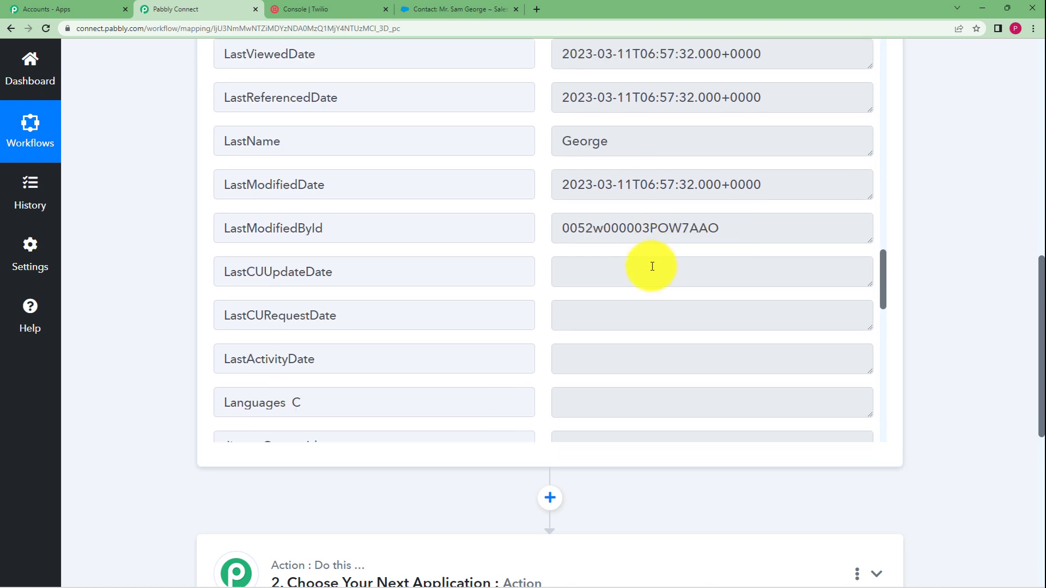
scroll(652, 267, "down", 10)
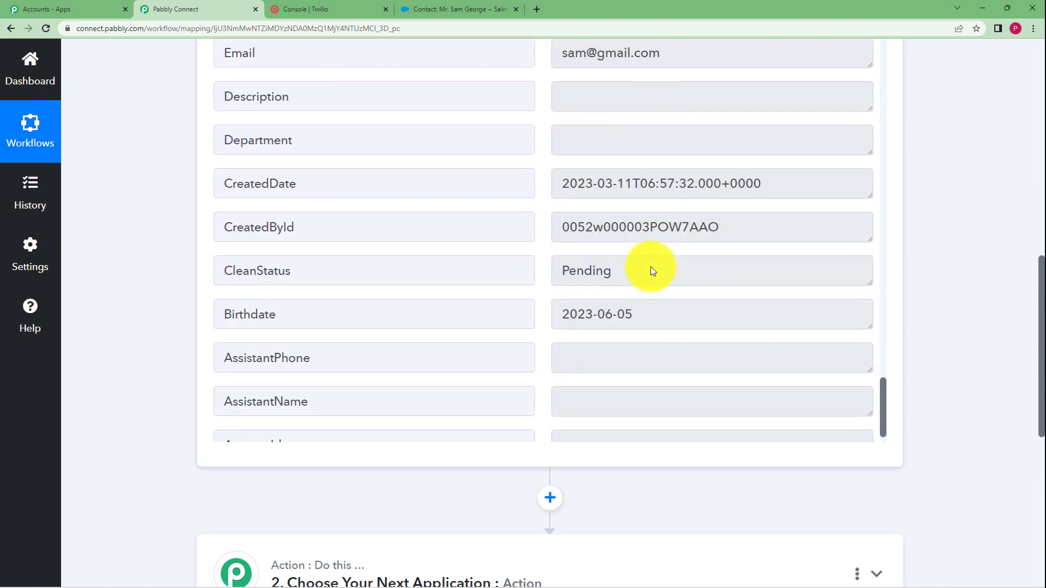
scroll(672, 213, "up", 15)
scroll(672, 211, "up", 5)
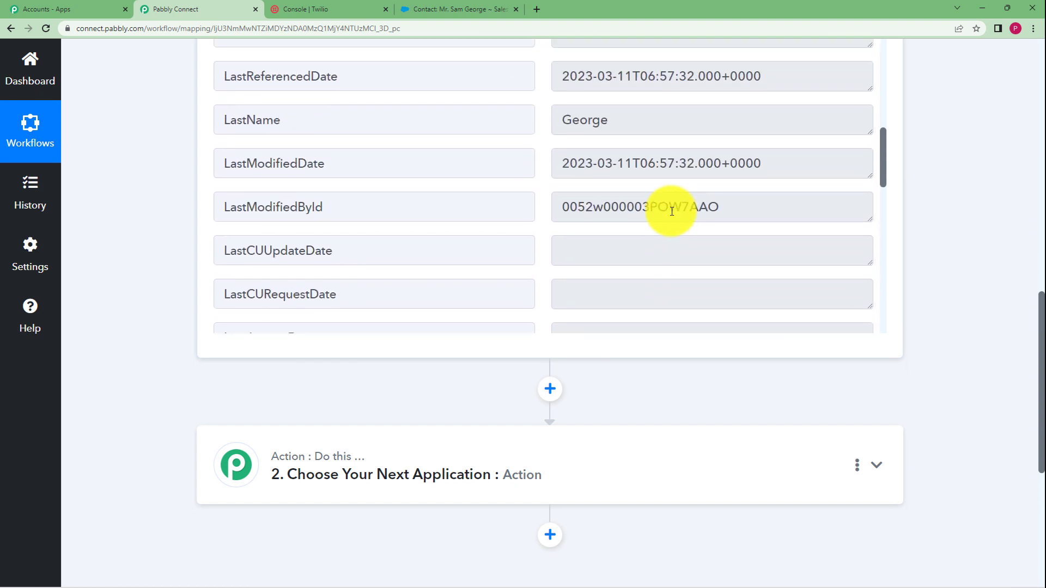
scroll(160, 210, "up", 4)
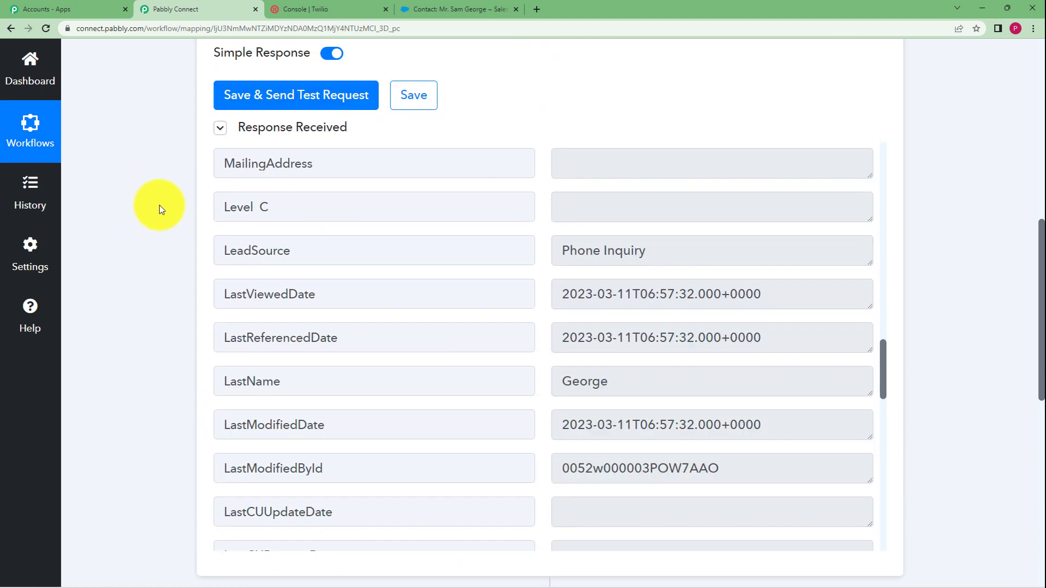
scroll(159, 207, "up", 9)
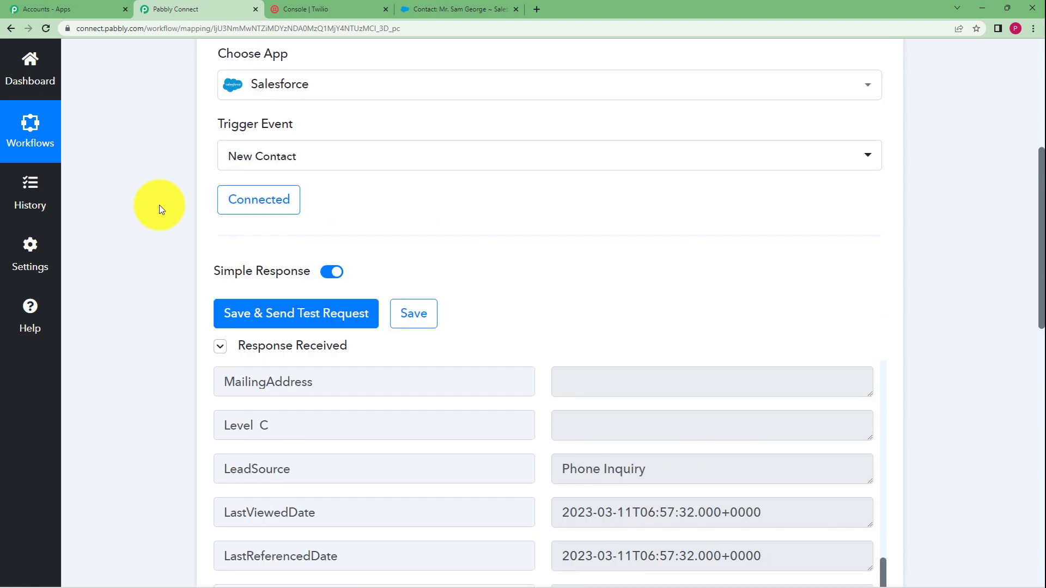
- Collapse the Salesforce trigger, expand the Action step, and focus its Choose App search
left_click(513, 256)
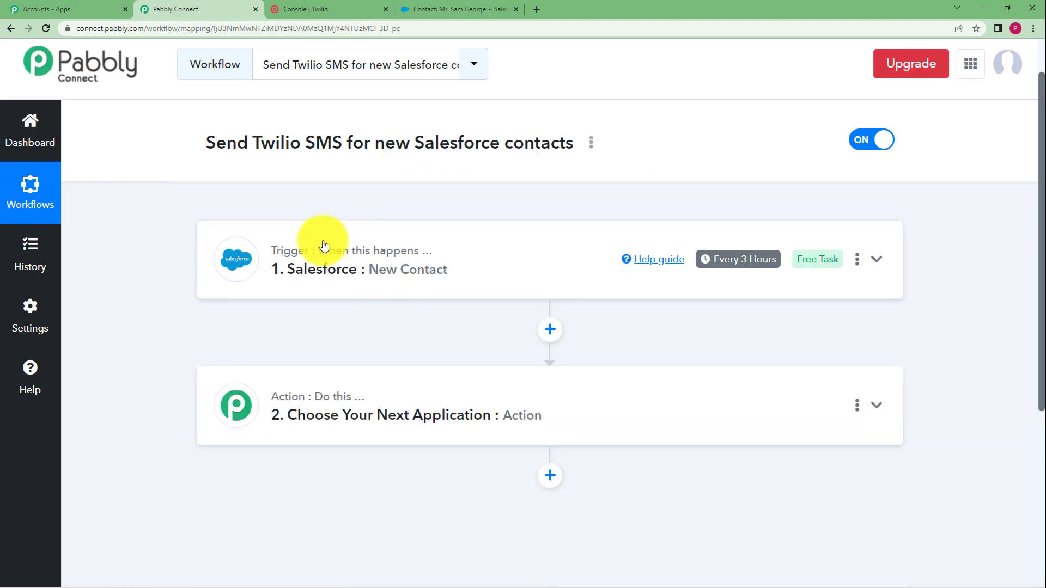
left_click(286, 402)
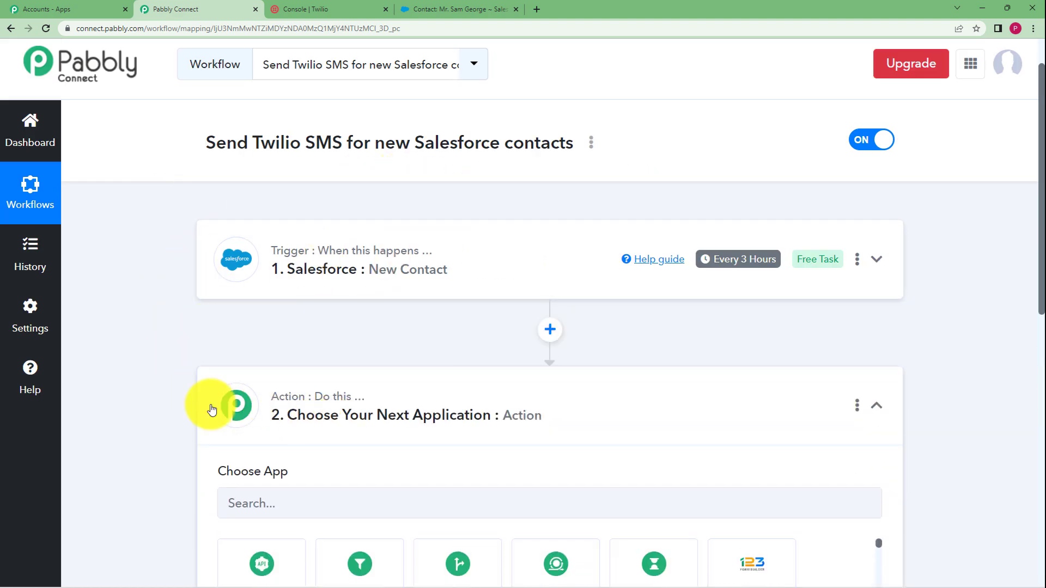
scroll(229, 376, "down", 3)
left_click(286, 343)
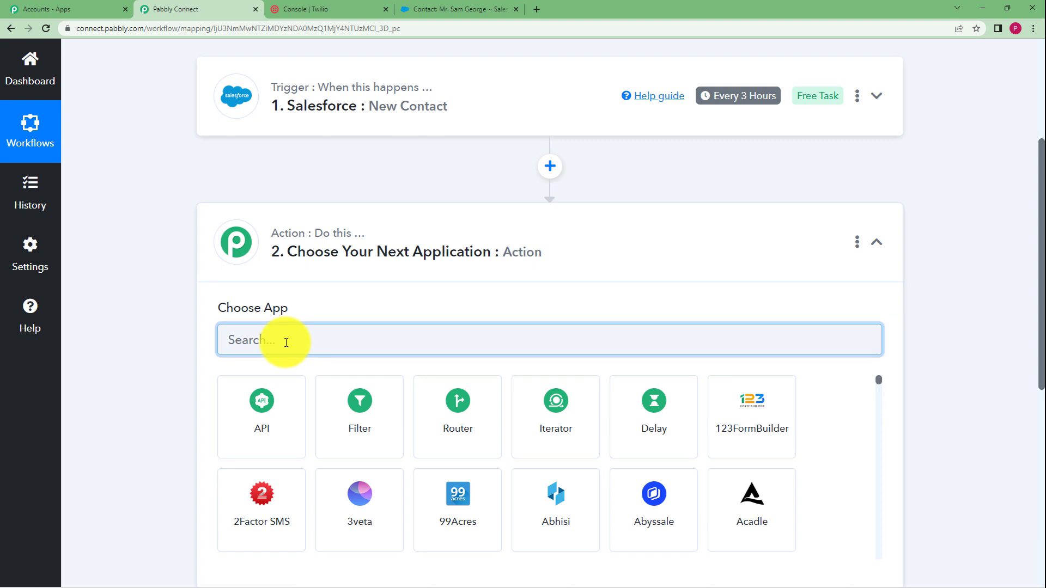
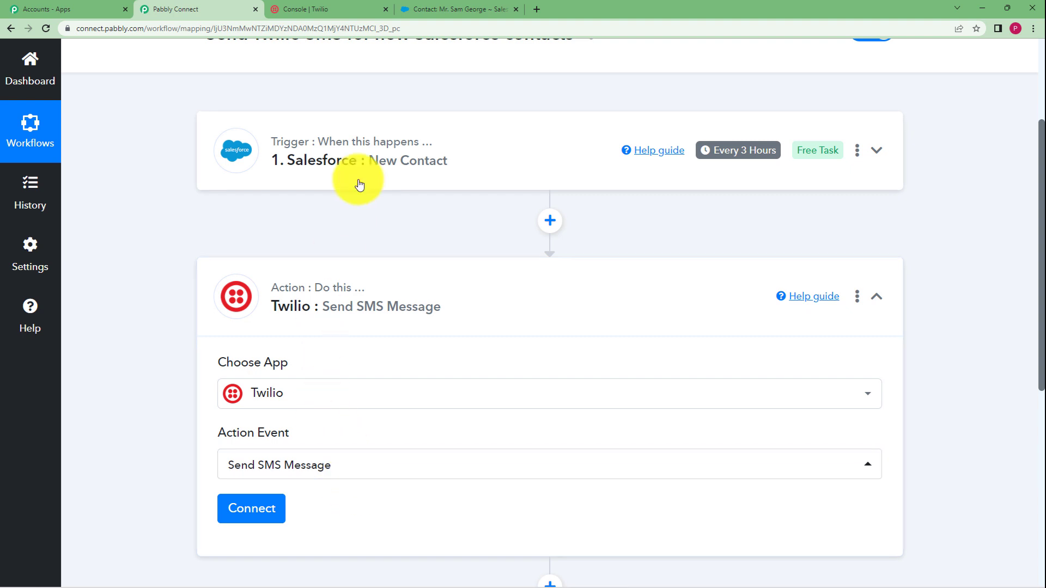
- Add a new Twilio connection, Twilio #3, to the Send SMS action and show its credential form
scroll(152, 267, "down", 3)
left_click(263, 350)
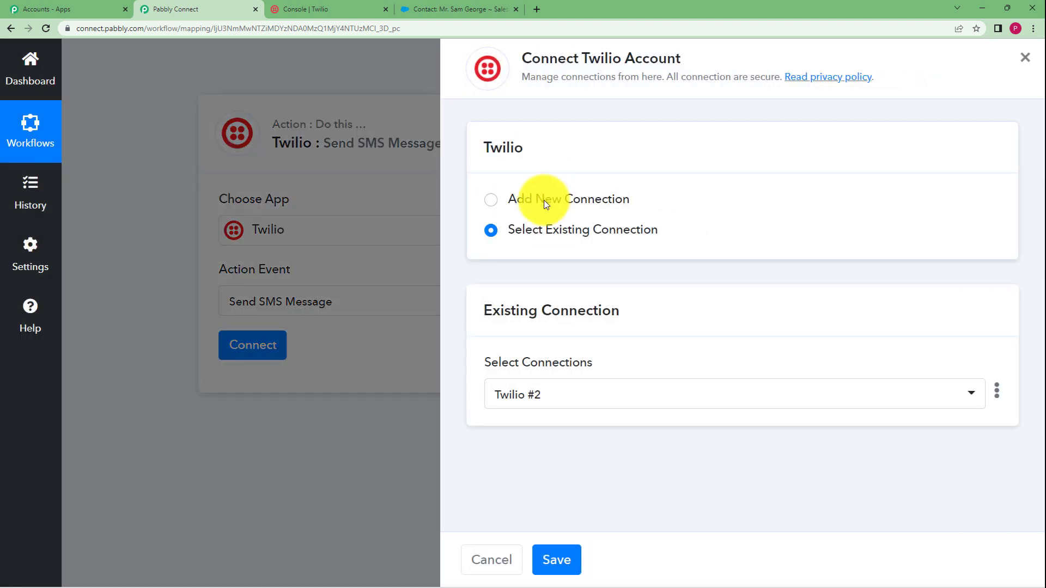
left_click(545, 201)
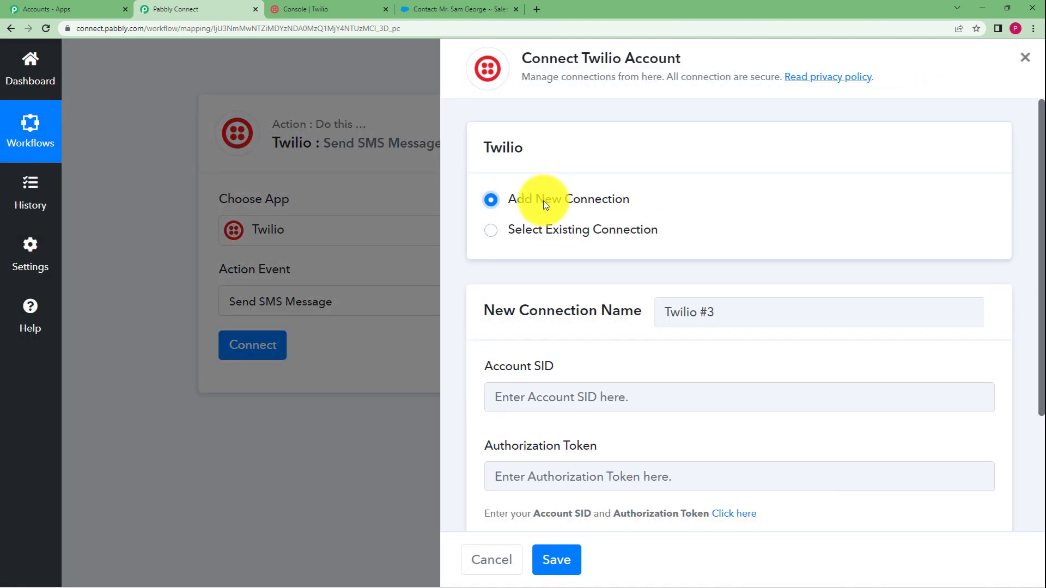
scroll(466, 320, "down", 3)
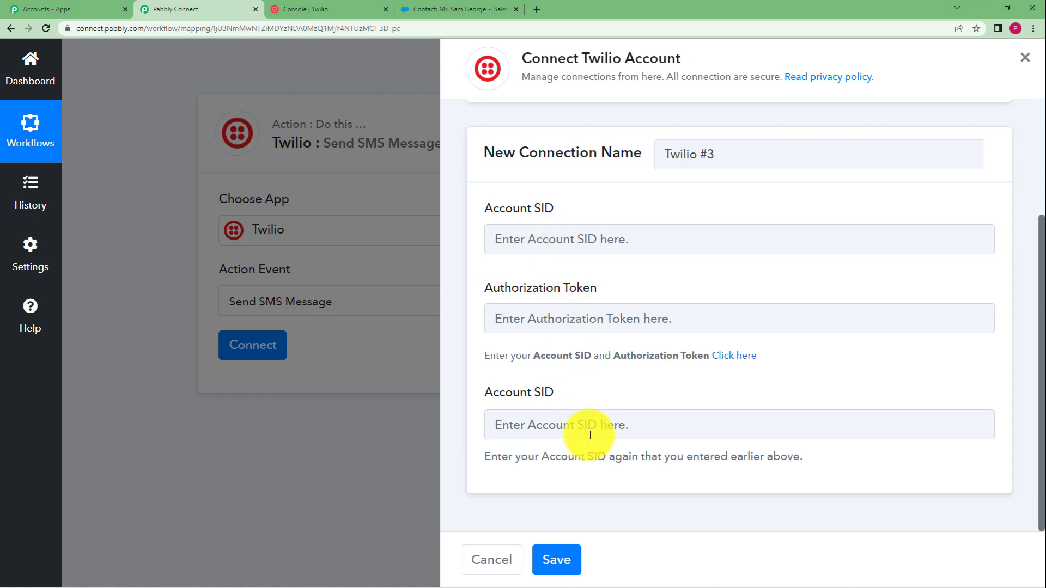
left_click(333, 7)
- Copy the Account SID from Twilio Console's Account Info, then return to the connection form
scroll(362, 310, "down", 10)
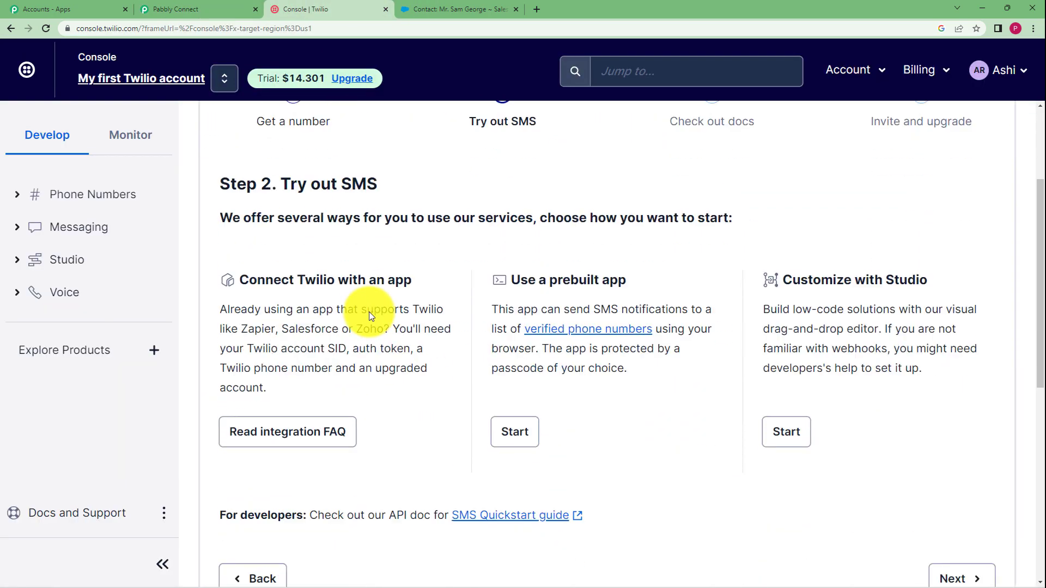
scroll(369, 316, "down", 1)
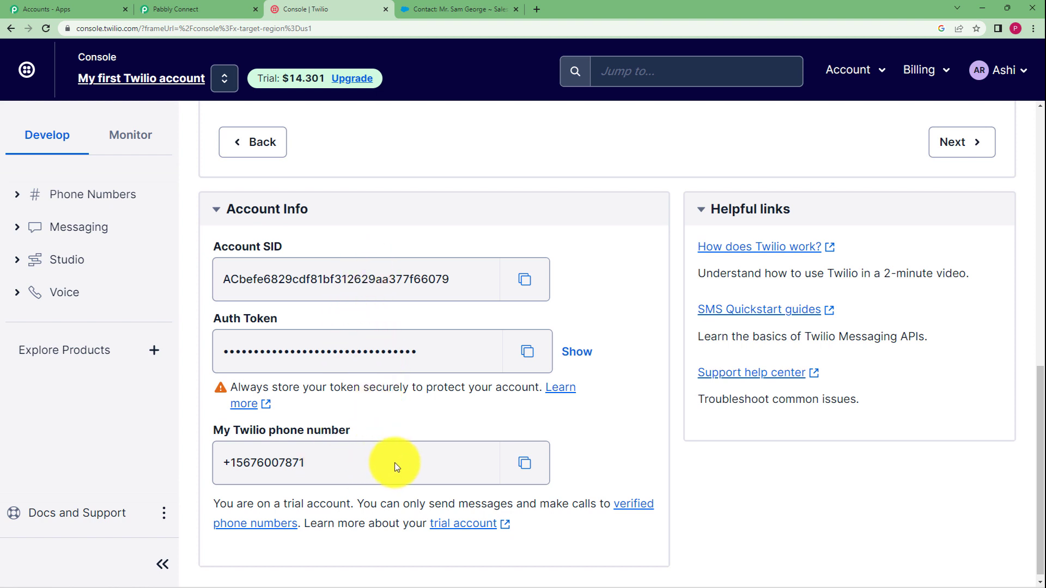
left_click(522, 281)
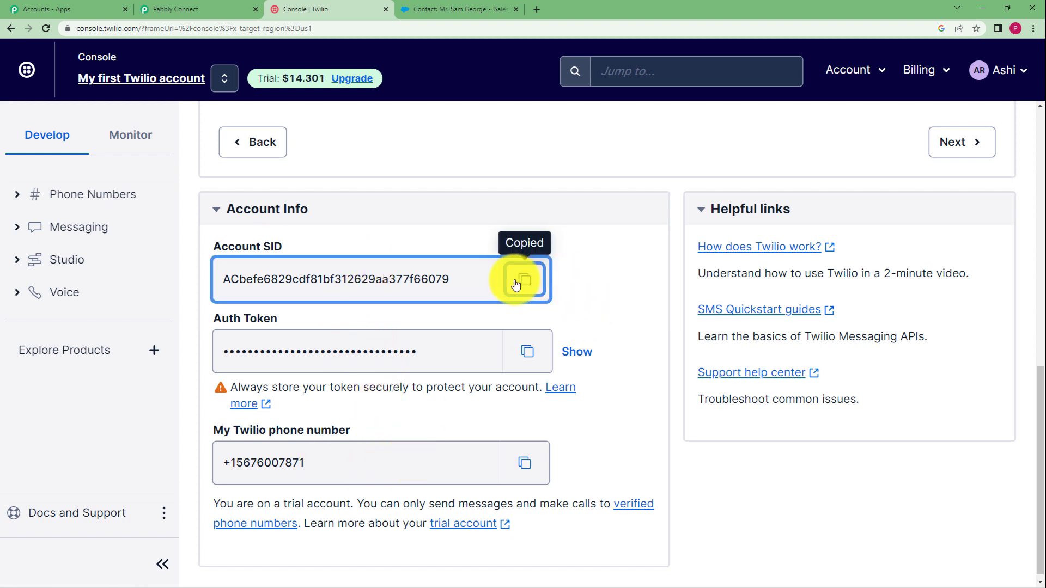
left_click(198, 9)
left_click(634, 246)
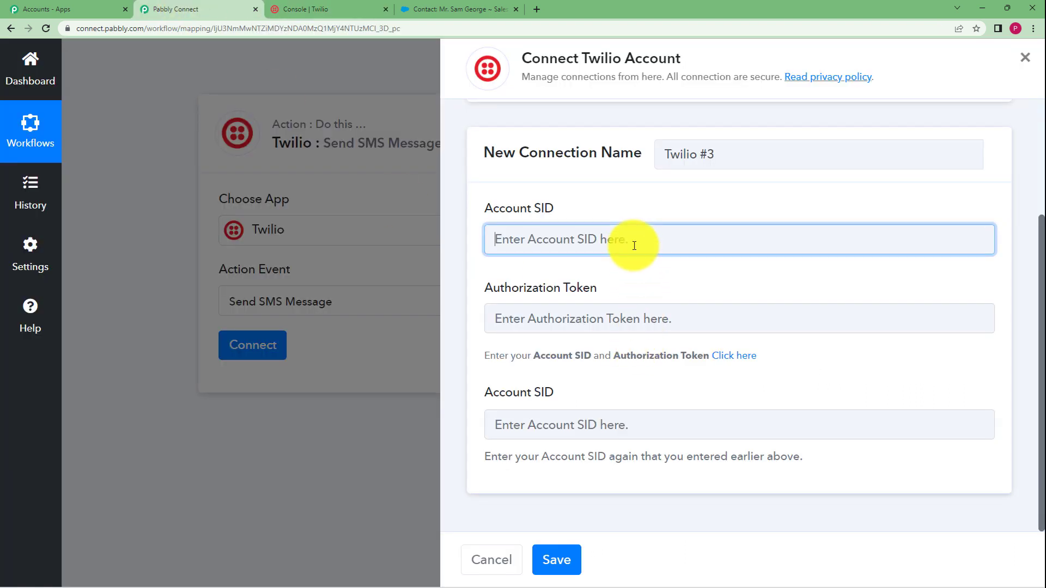
- Paste the Twilio Account SID into both Account SID fields
key("ctrl+v")
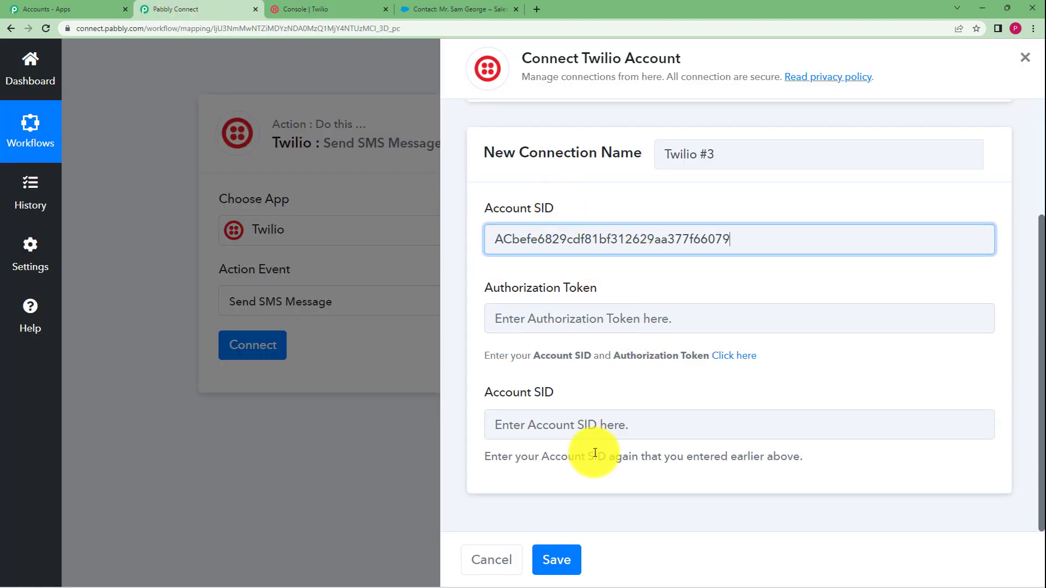
left_click(595, 430)
key("ctrl+v")
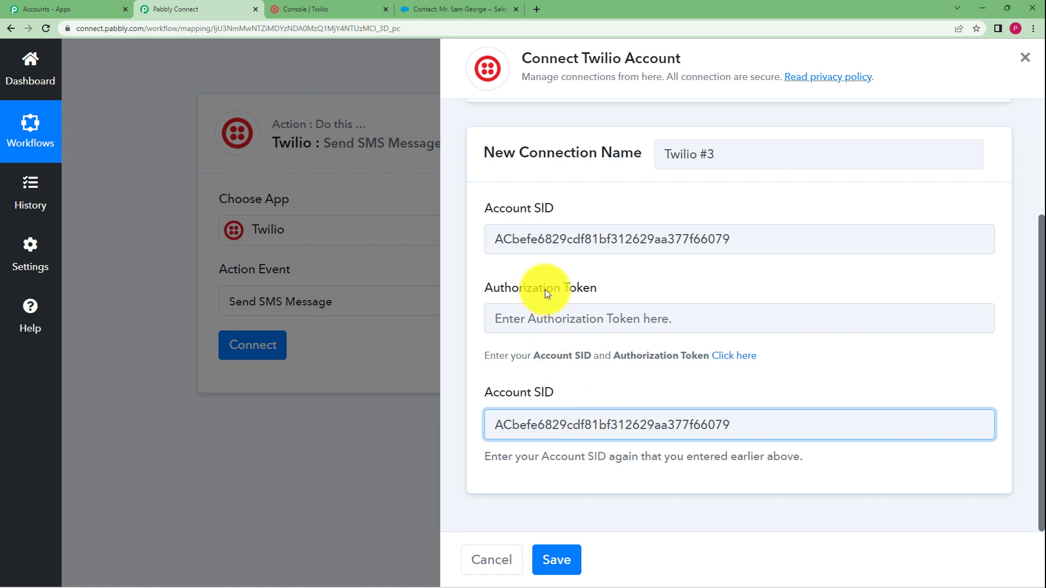
- Copy the Auth Token from Twilio Console, paste it in, and save the connection
left_click(330, 9)
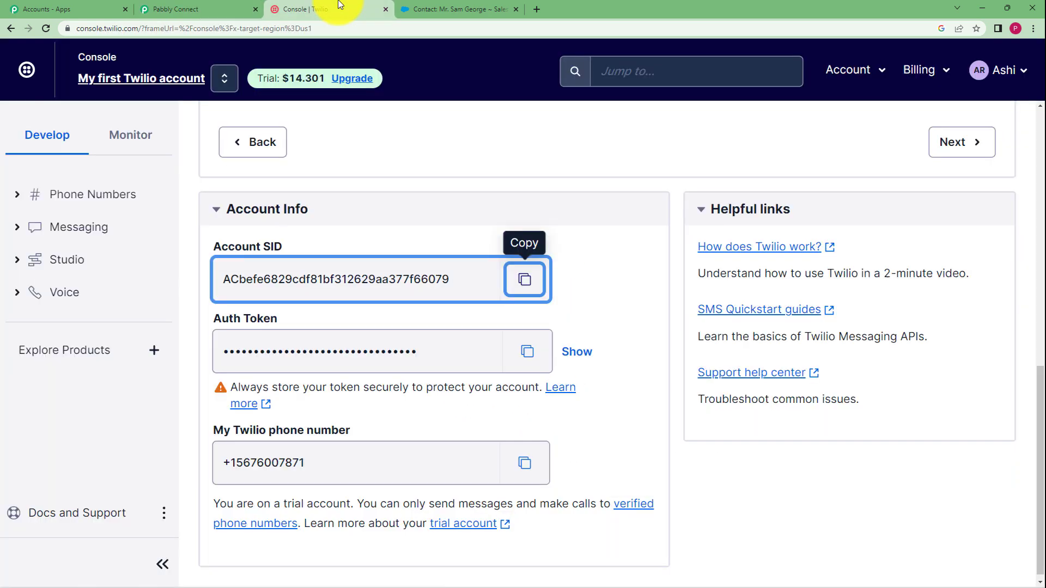
left_click(527, 353)
left_click(187, 10)
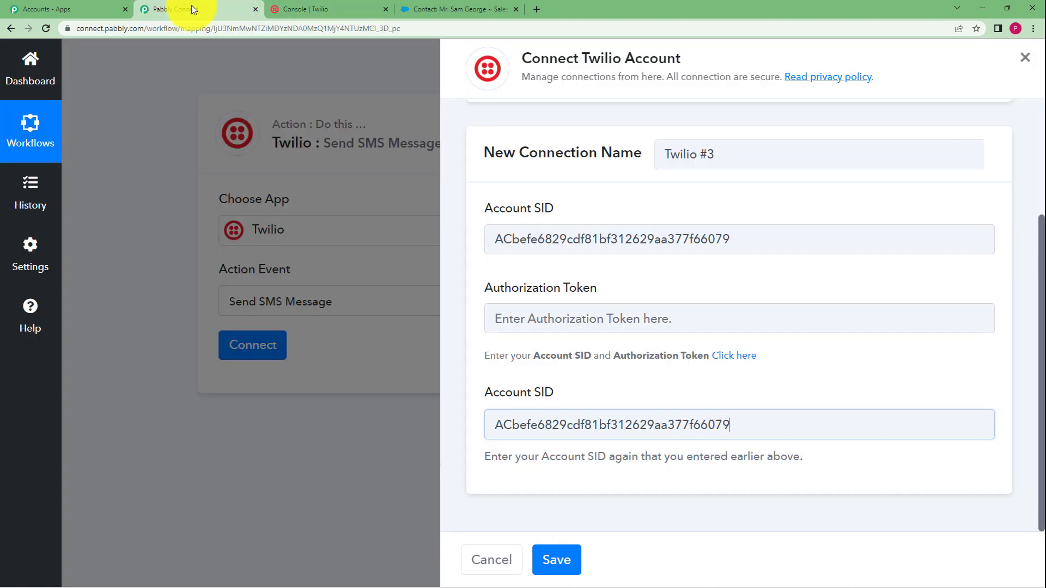
left_click(583, 316)
key("ctrl+v")
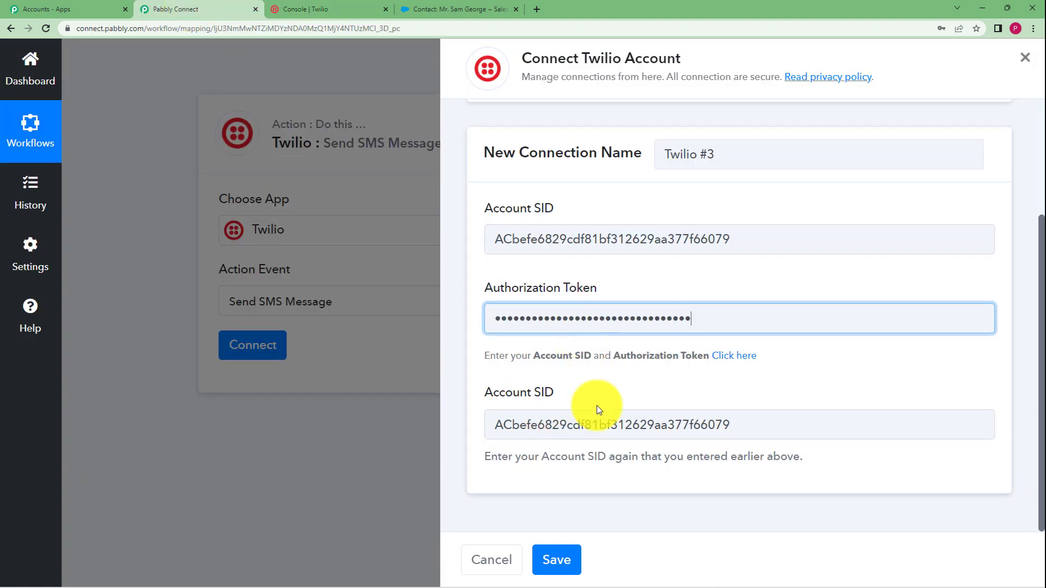
left_click(550, 564)
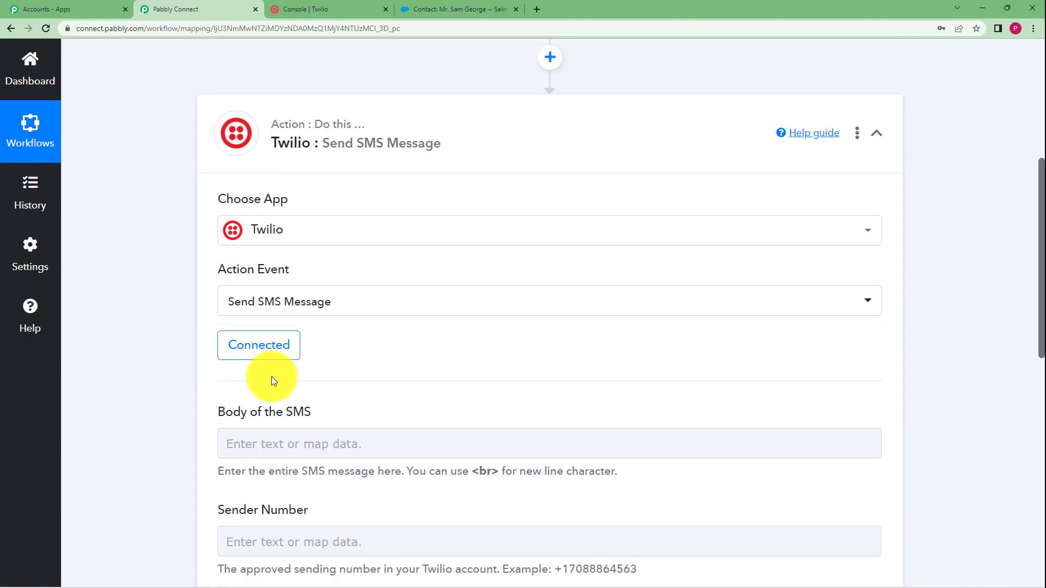
- Write the SMS body 'This is a new contact added to Salesforce.' and insert the contact's Salutation
scroll(271, 377, "down", 3)
scroll(235, 265, "down", 2)
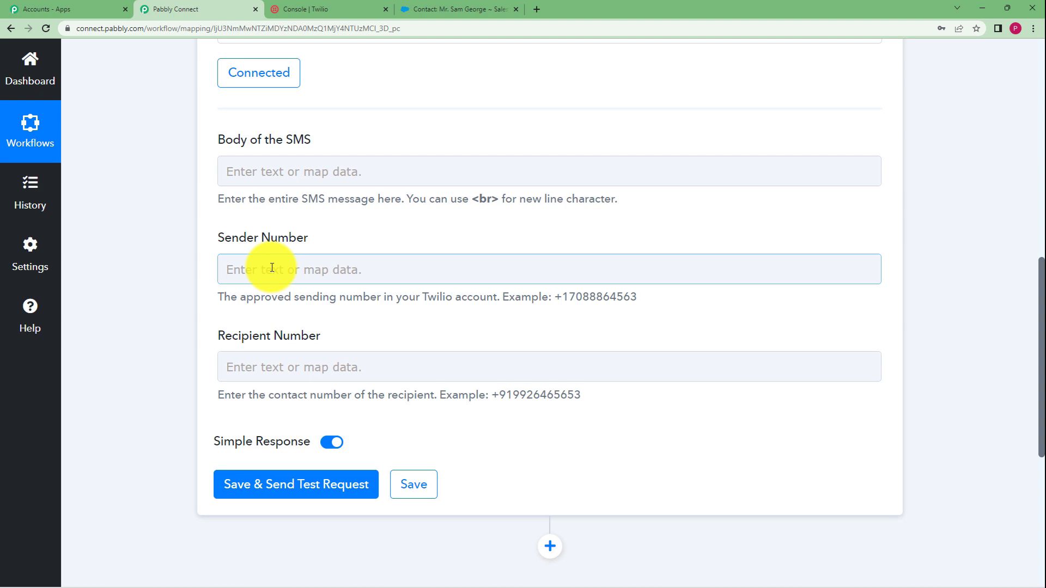
left_click(282, 173)
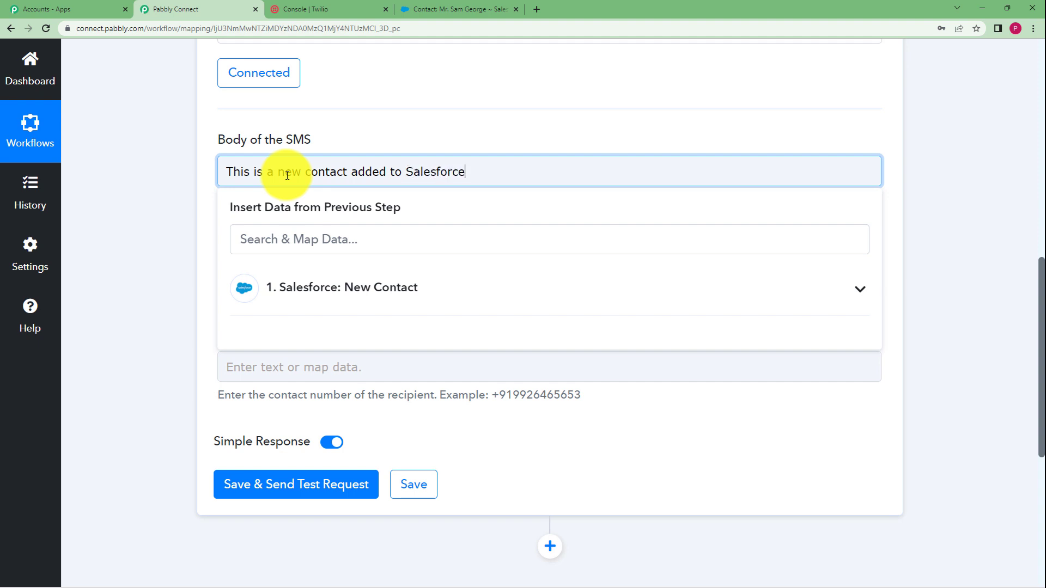
left_click(296, 287)
scroll(350, 332, "down", 2)
left_click(351, 347)
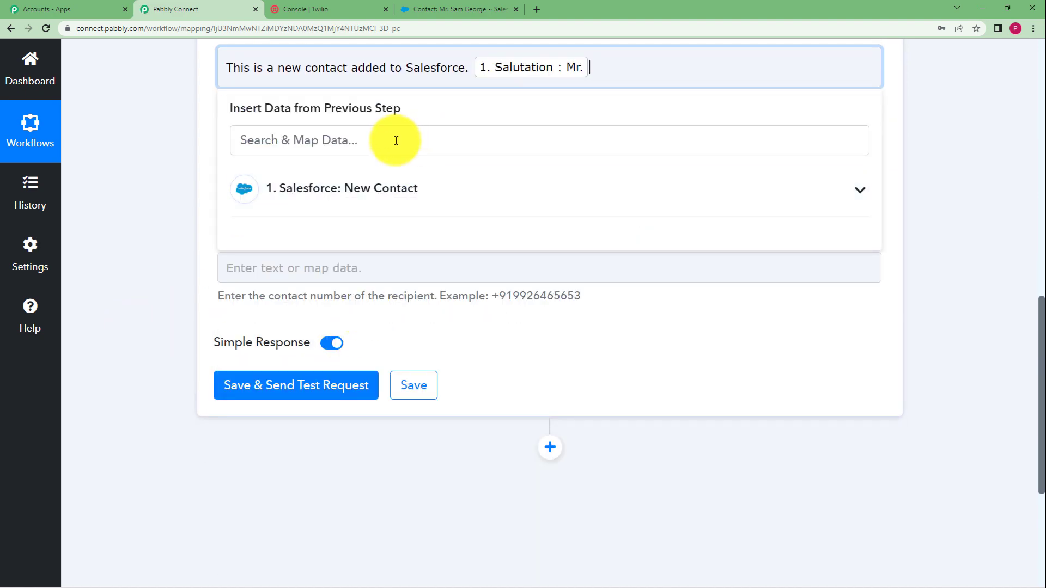
- Append the Salesforce New Contact's Name field to the SMS body
left_click(362, 188)
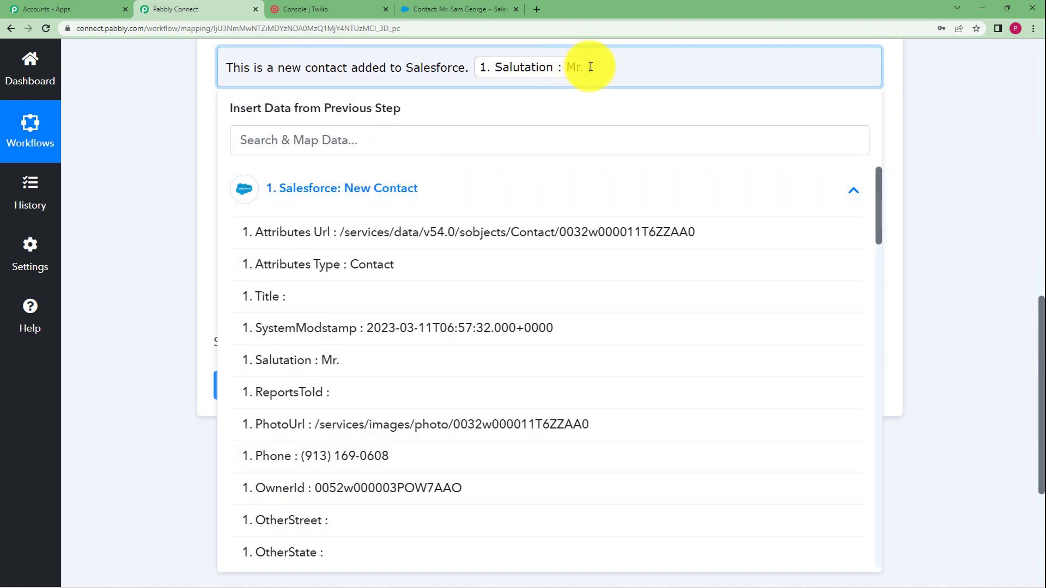
scroll(434, 412, "down", 4)
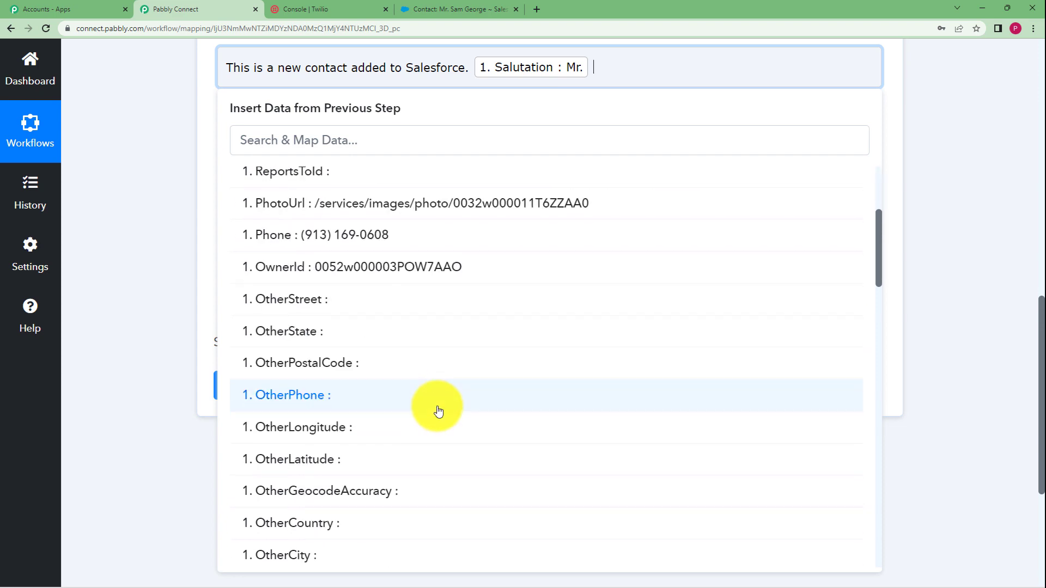
scroll(439, 403, "down", 6)
left_click(444, 357)
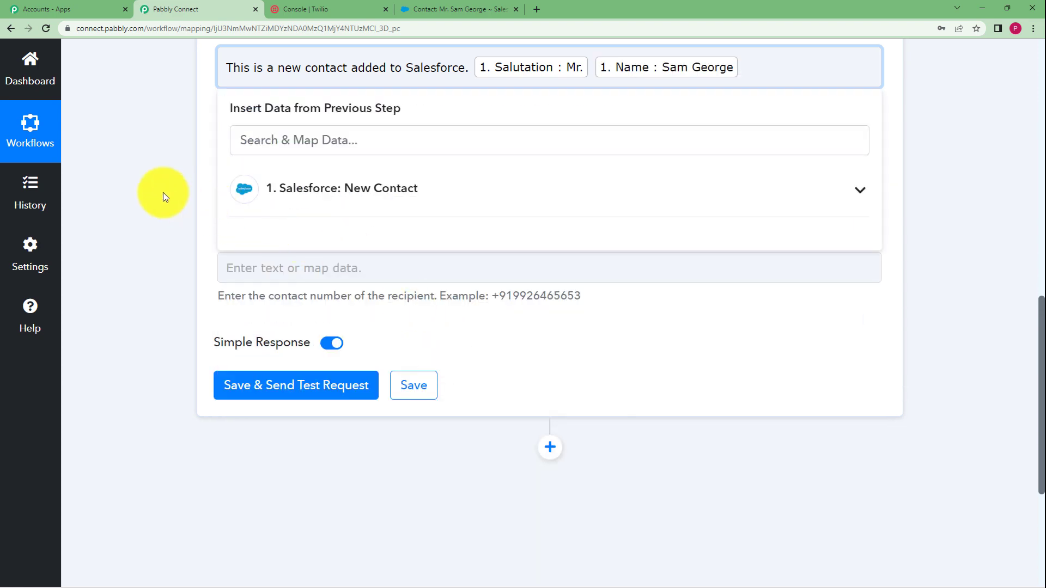
left_click(165, 197)
scroll(163, 191, "up", 3)
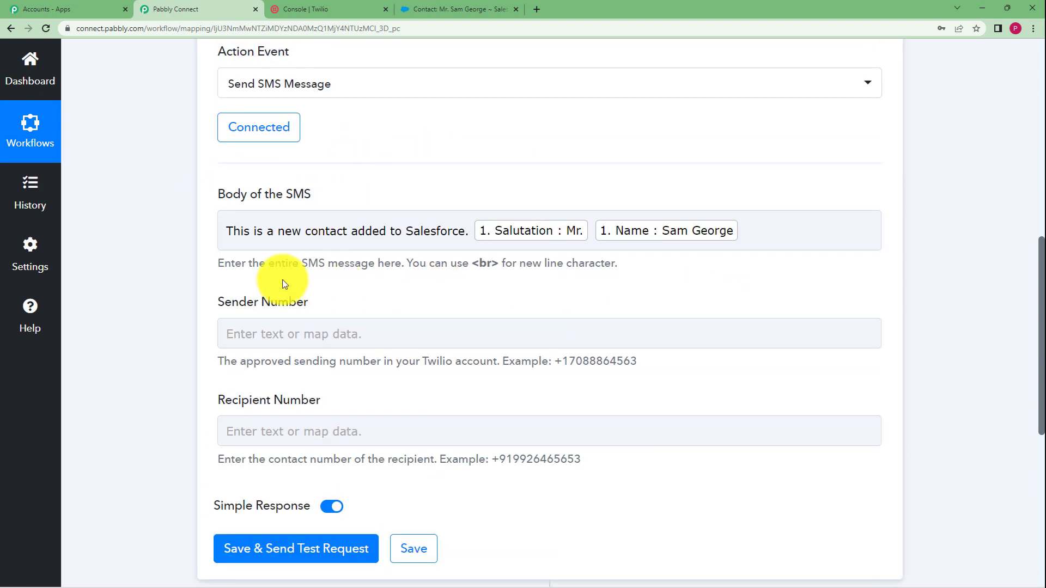
left_click(283, 333)
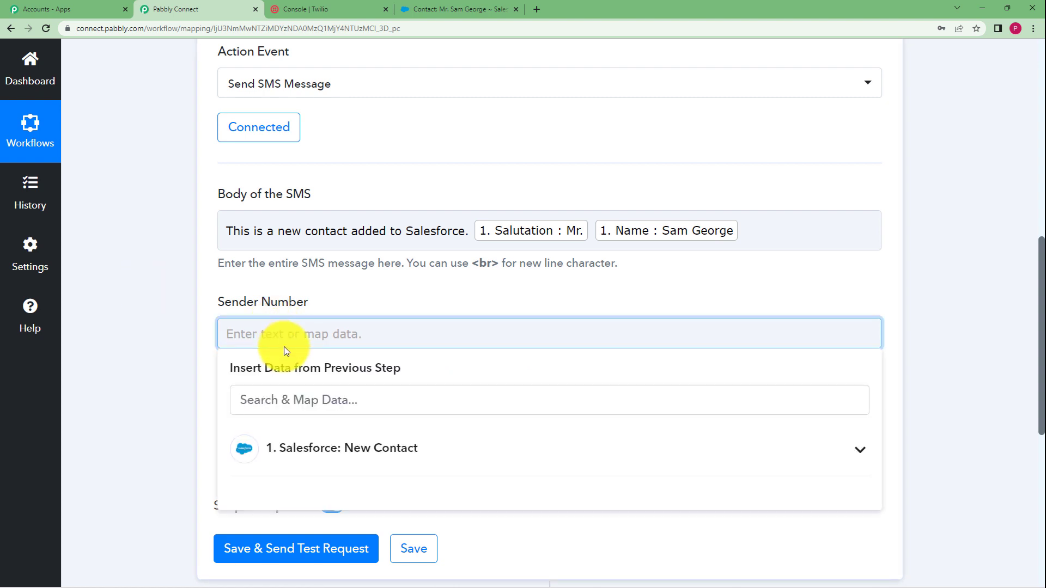
- Paste the account's Twilio phone number, copied from Twilio Console, into Sender Number
left_click(173, 341)
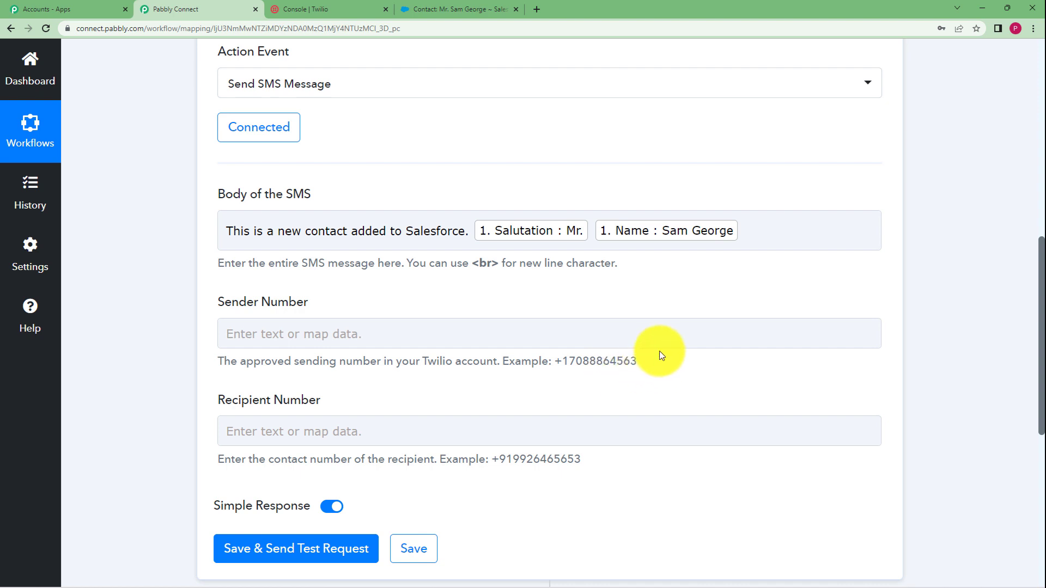
left_click(305, 9)
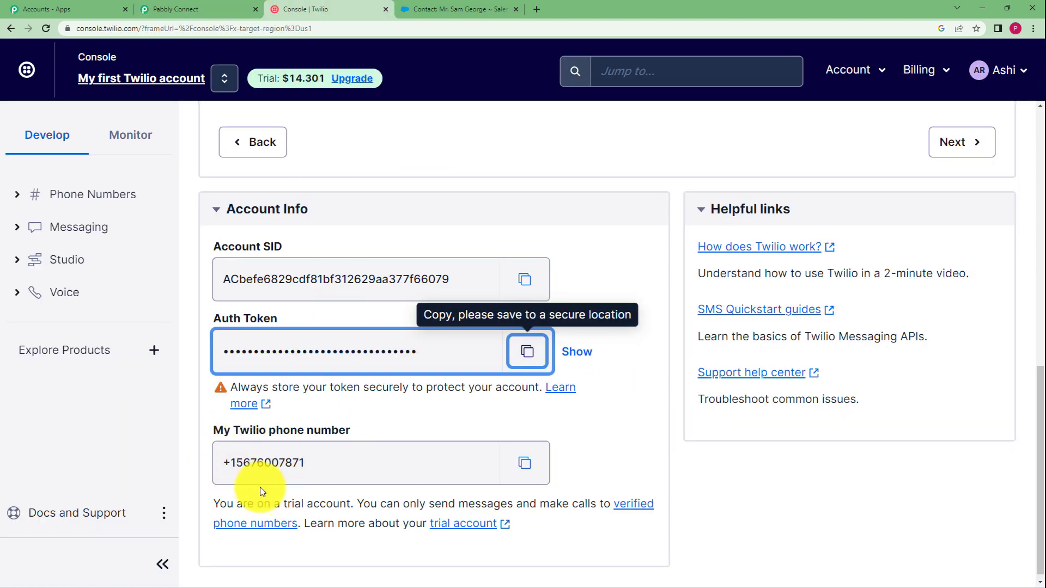
left_click(524, 468)
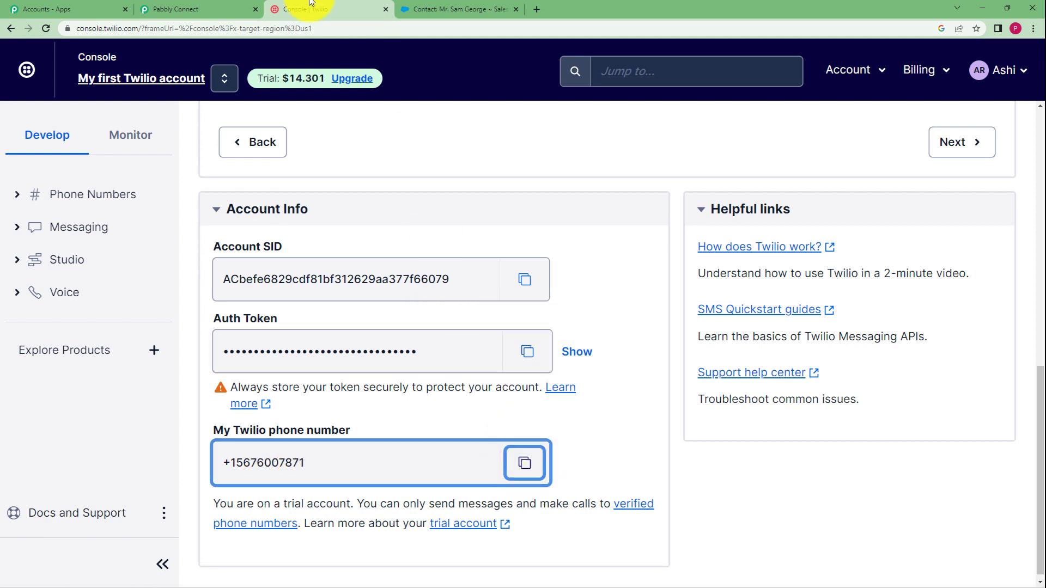
left_click(176, 10)
left_click(337, 334)
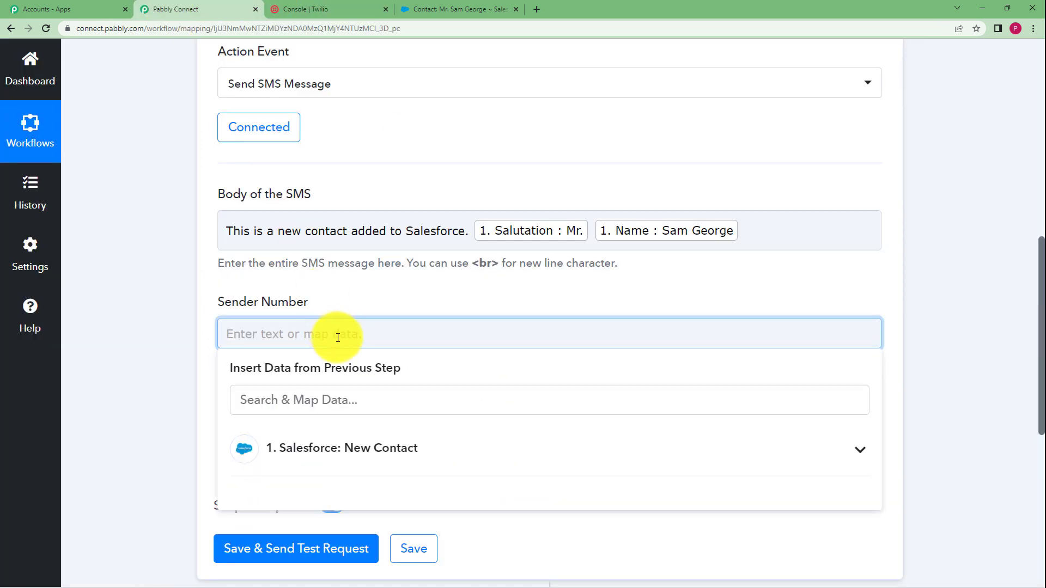
left_click(167, 373)
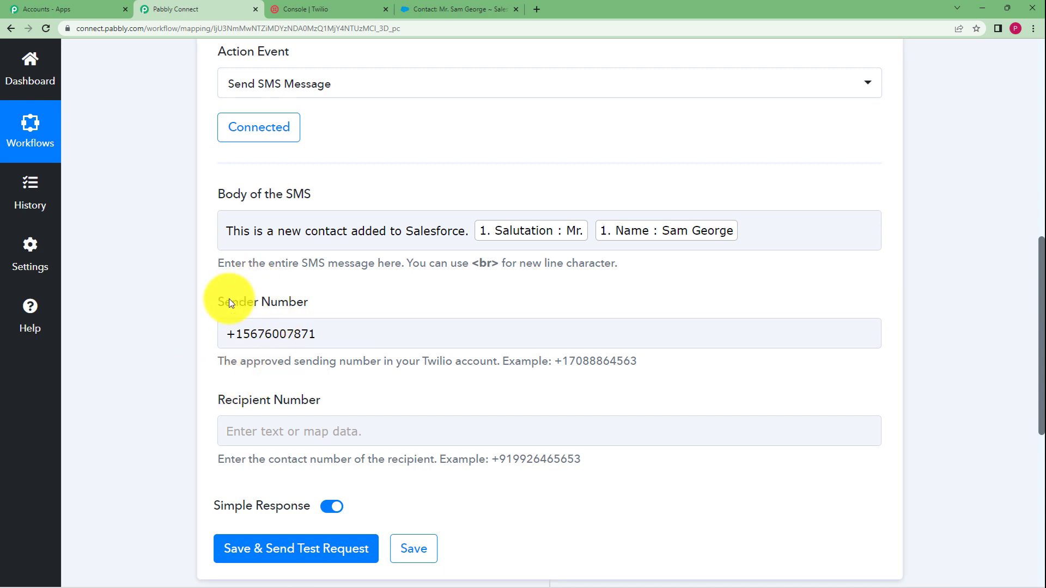
left_click(408, 385)
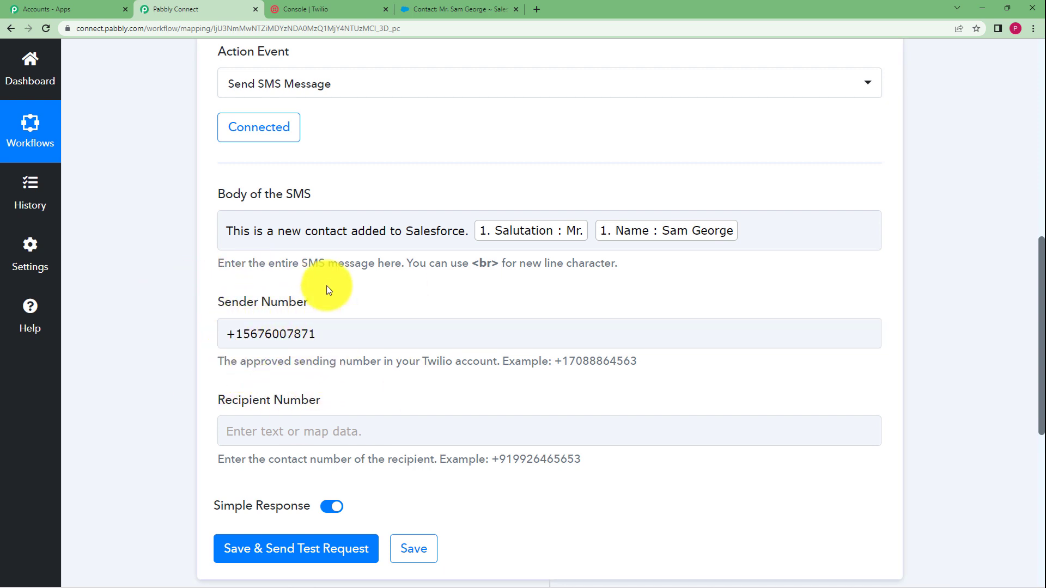
- Set Recipient Number to +91 followed by the Salesforce New Contact's Phone field
left_click(238, 234)
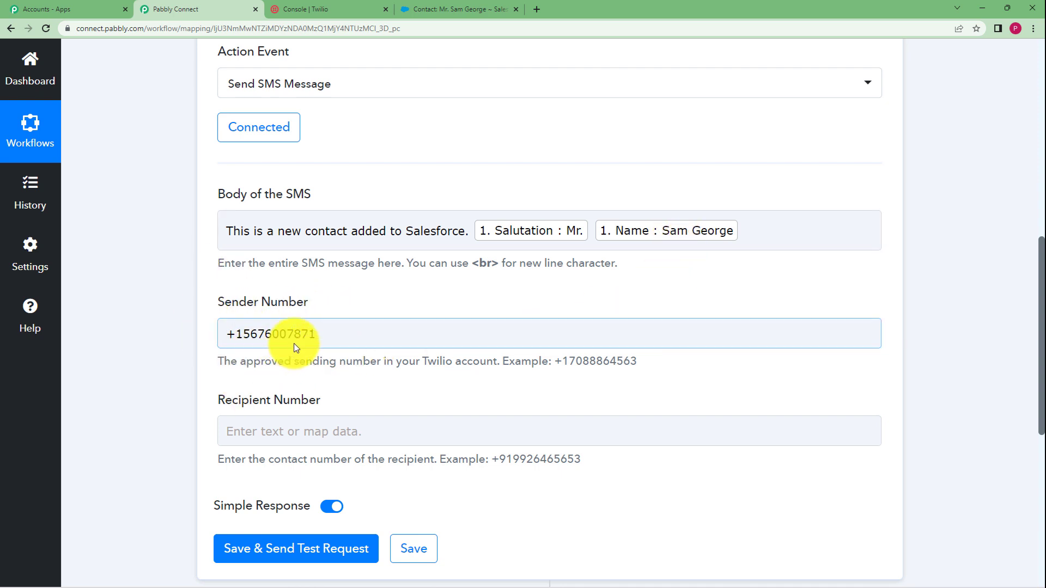
left_click(250, 434)
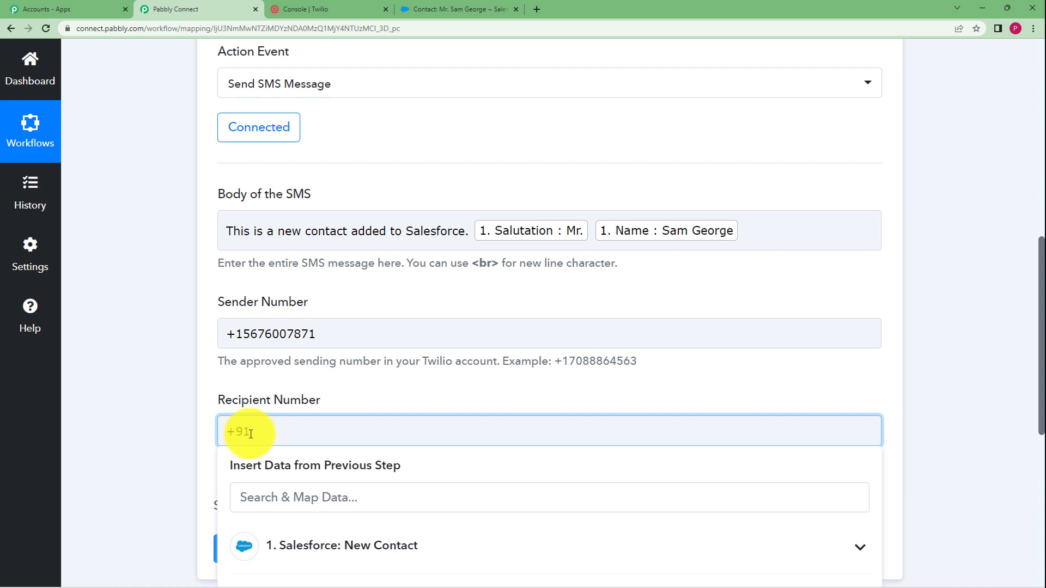
left_click(210, 450)
left_click(273, 435)
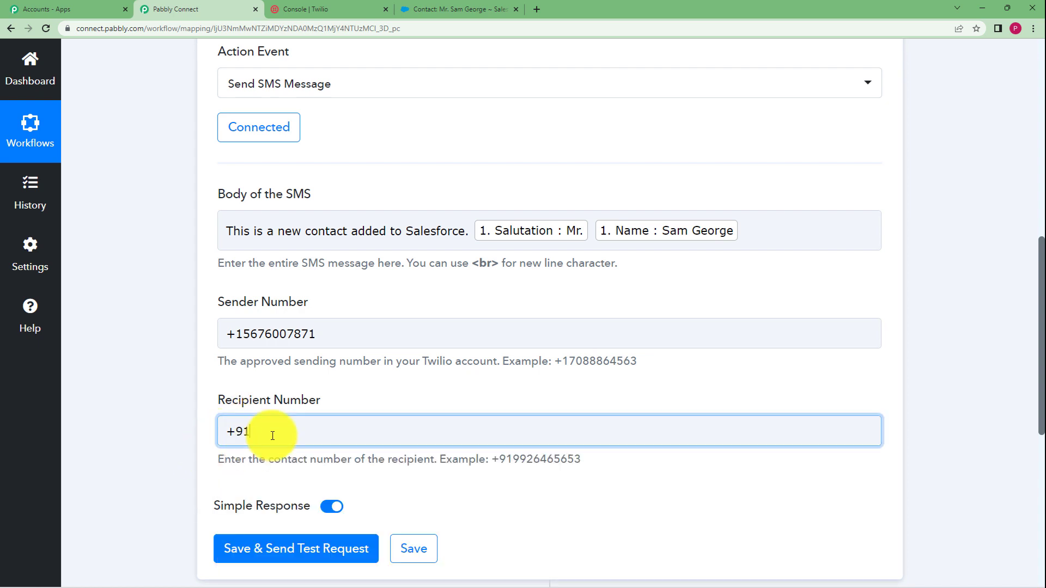
scroll(293, 462, "down", 2)
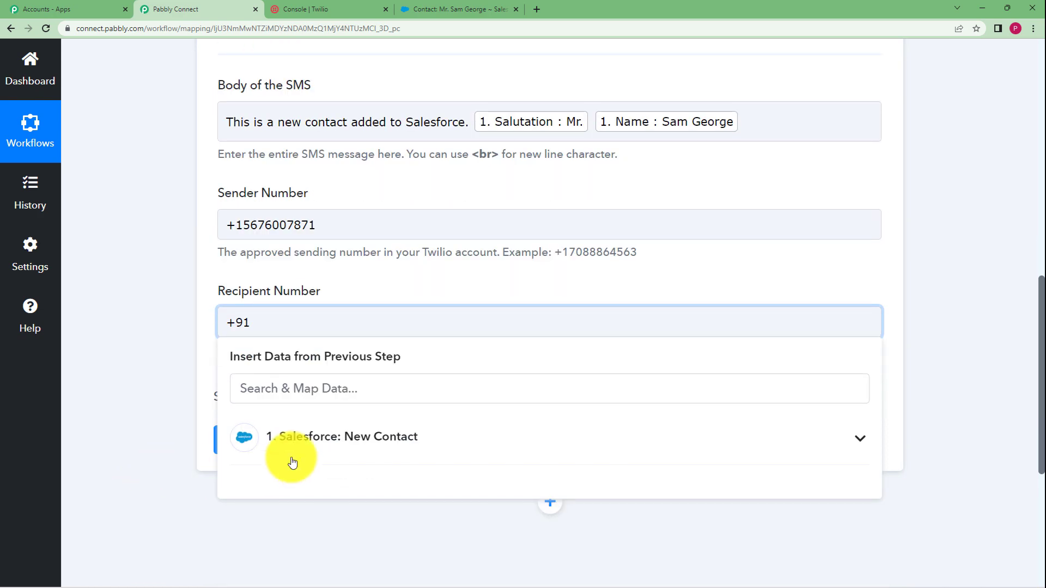
left_click(299, 450)
scroll(348, 416, "down", 3)
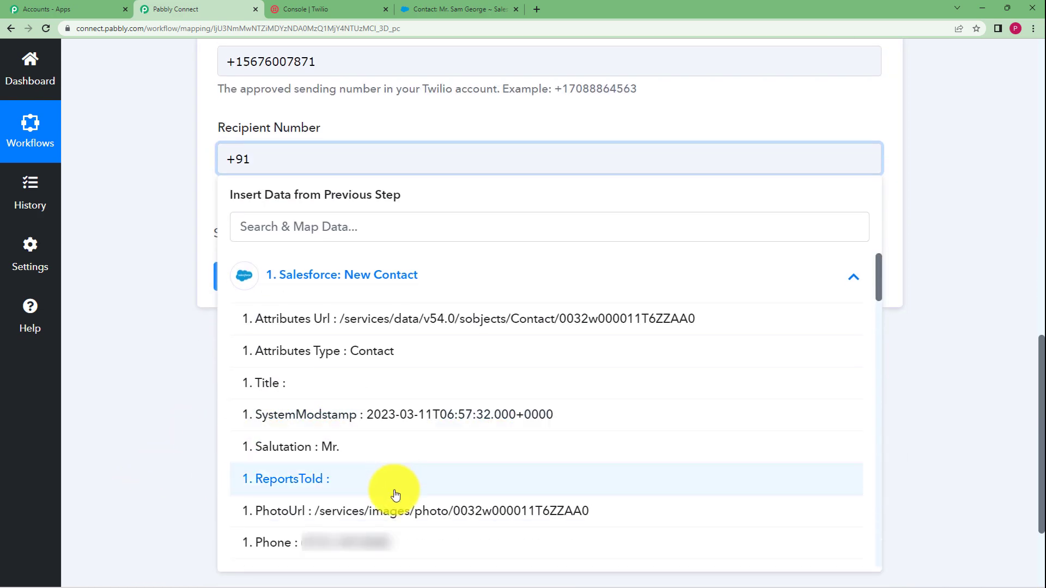
scroll(349, 480, "down", 2)
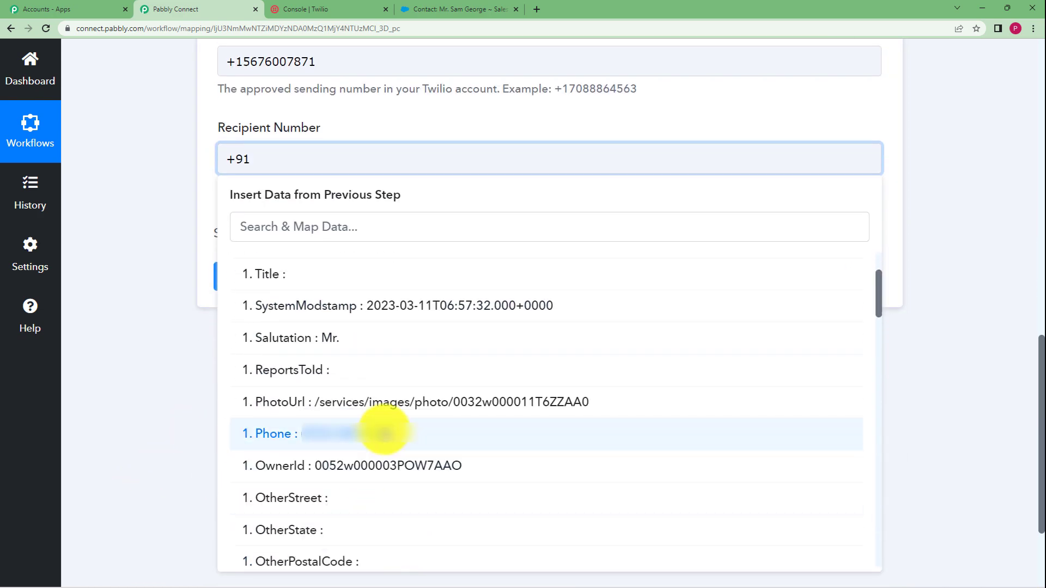
left_click(384, 433)
left_click(158, 250)
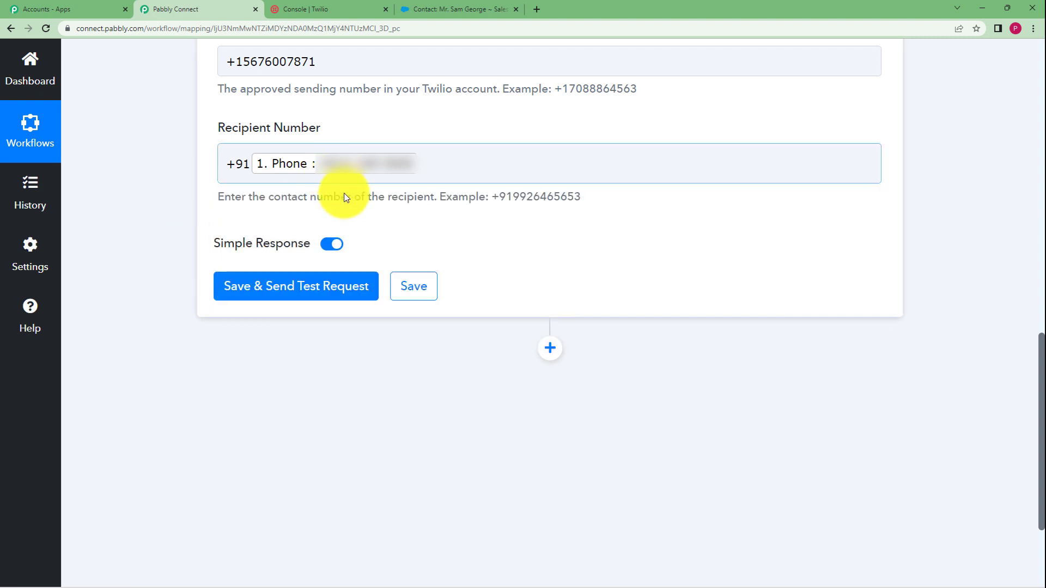
- Send a test SMS and confirm Twilio's response shows status queued
left_click(326, 293)
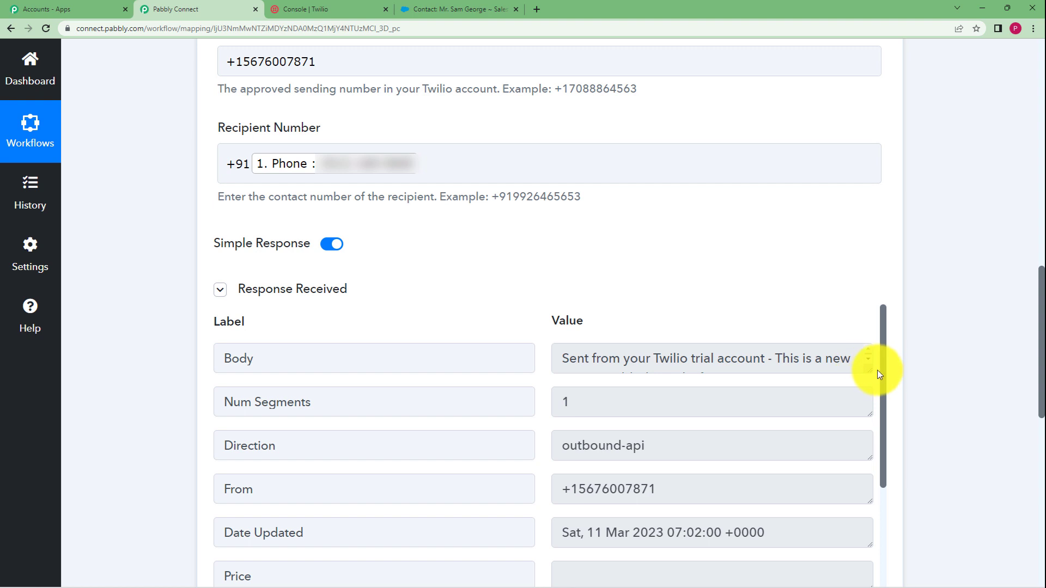
left_click_drag(868, 372, 863, 408)
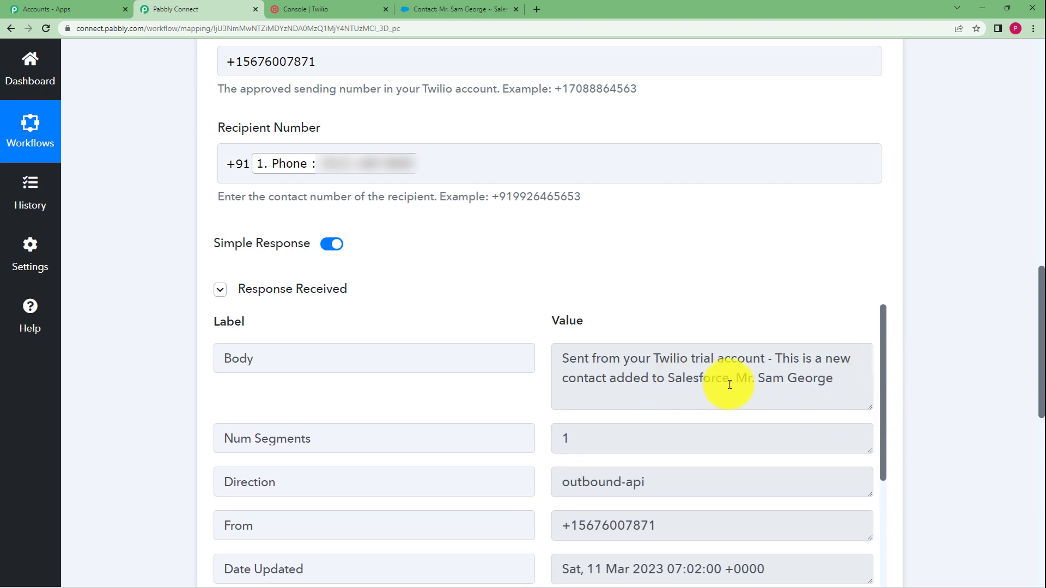
scroll(572, 421, "down", 3)
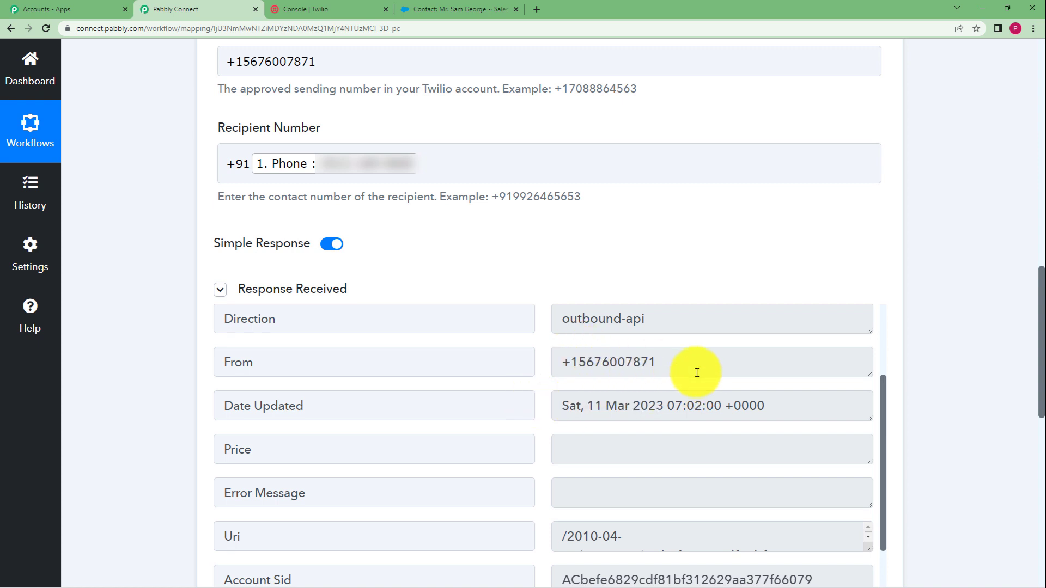
scroll(523, 388, "down", 5)
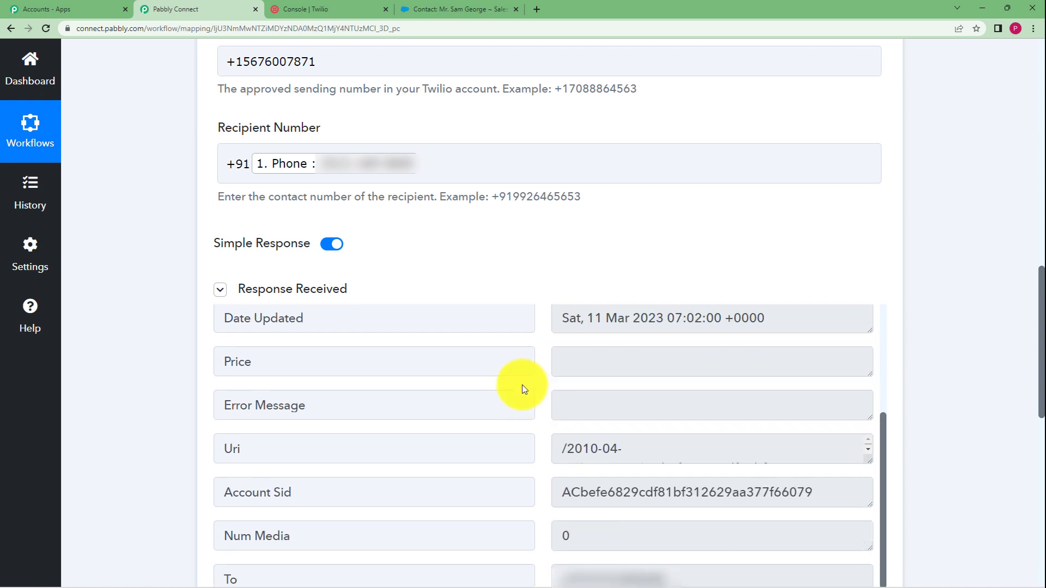
left_click_drag(667, 395, 525, 395)
scroll(526, 395, "down", 2)
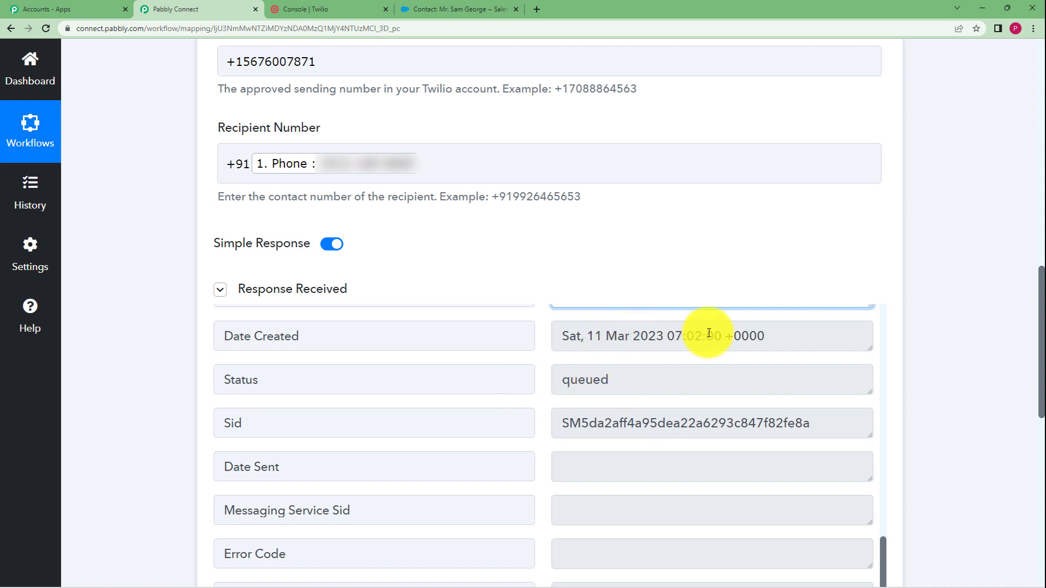
scroll(145, 357, "down", 7)
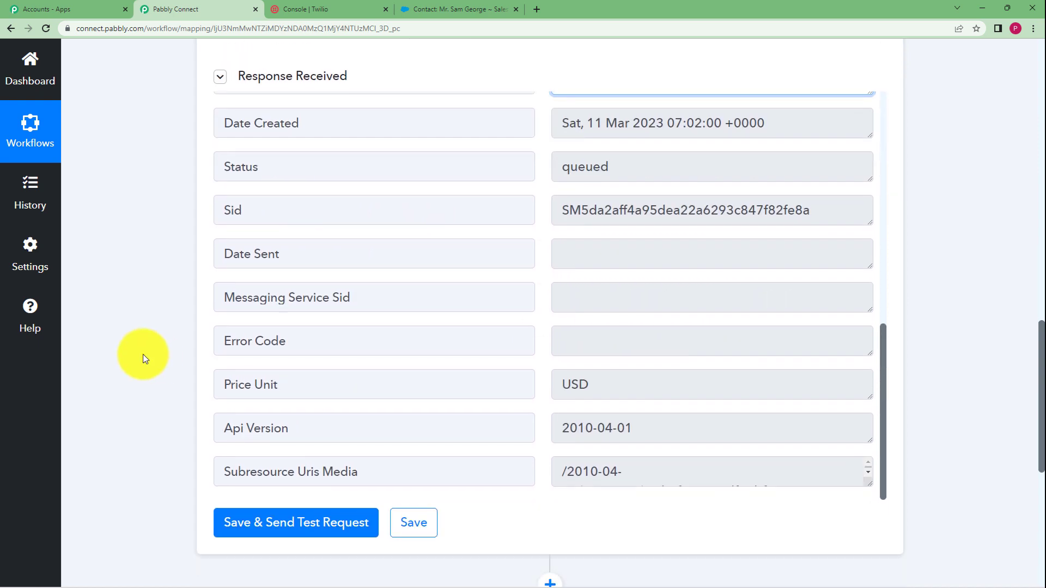
- Save the Twilio step and dismiss the success confirmation
left_click(418, 351)
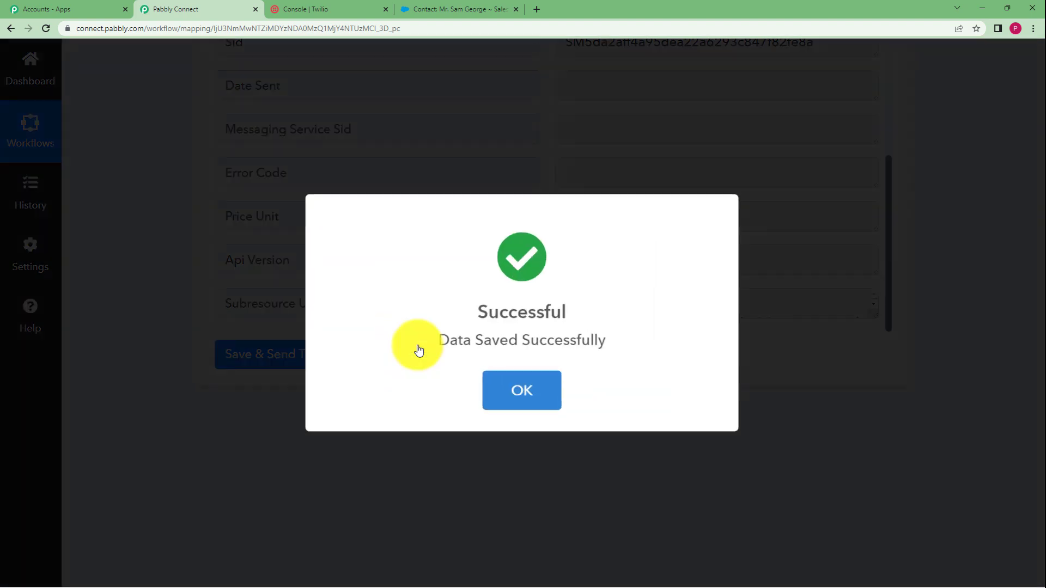
left_click(493, 385)
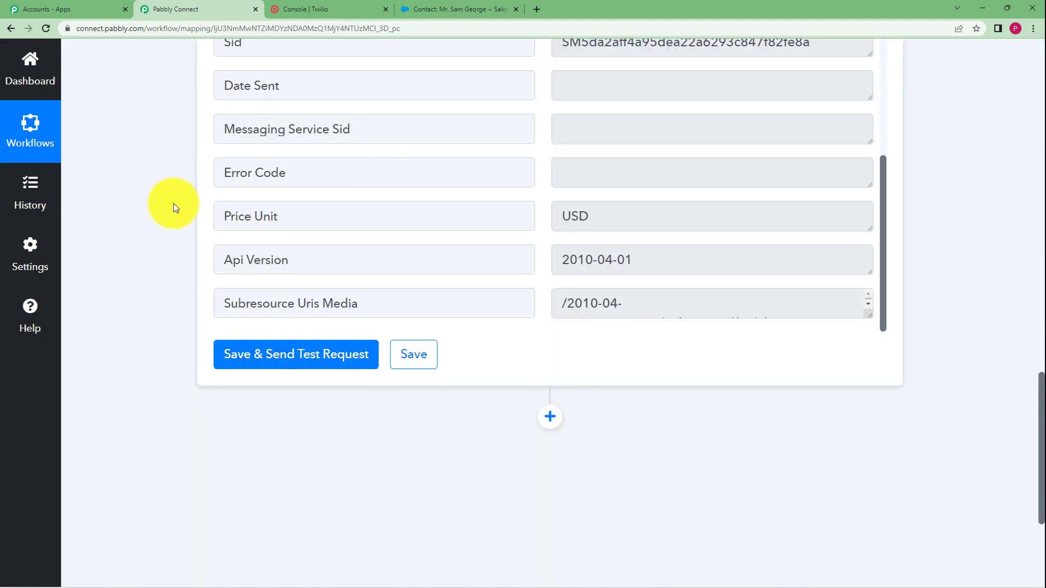
scroll(173, 208, "up", 10)
scroll(173, 208, "up", 10)
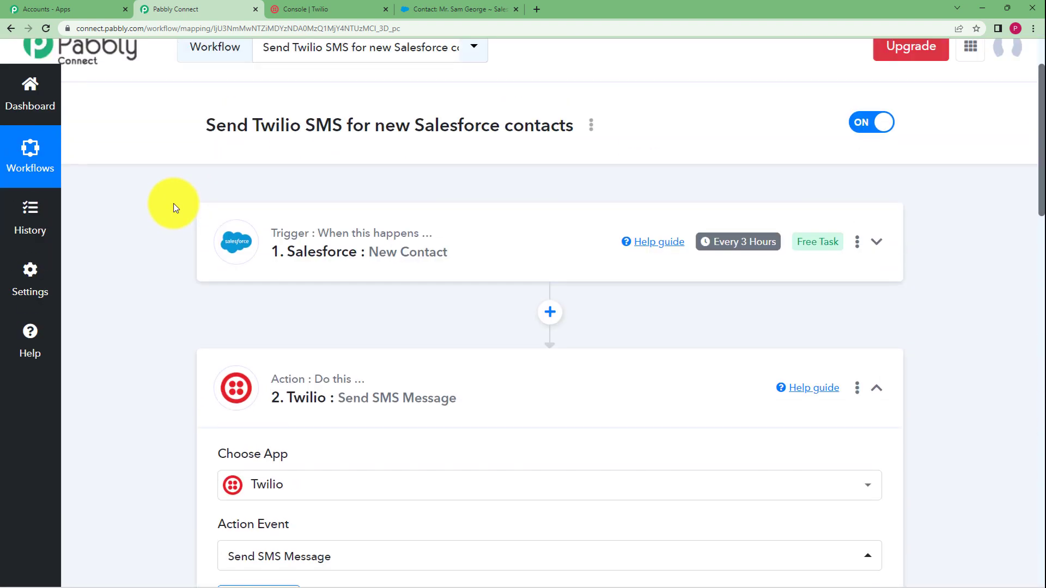
- Expand the Salesforce trigger and compare its sample contact data with the Salesforce record
left_click(441, 384)
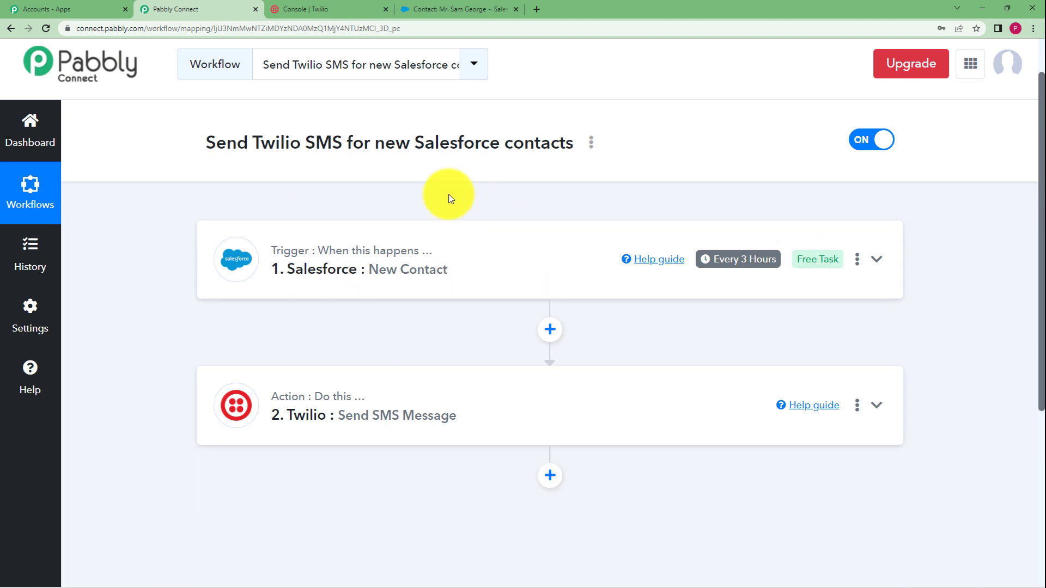
left_click(220, 295)
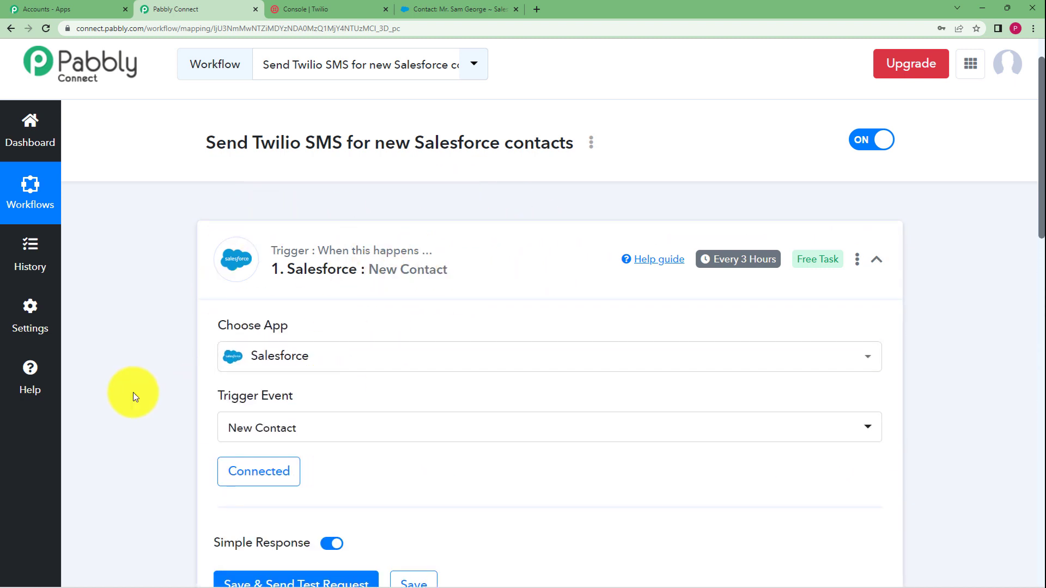
scroll(133, 397, "down", 5)
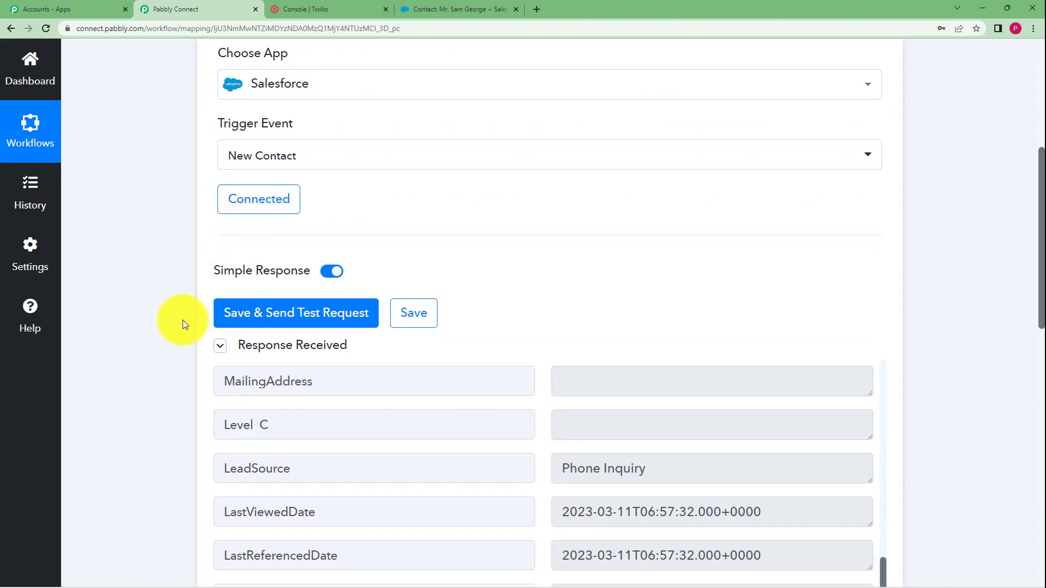
scroll(182, 322, "down", 2)
left_click(463, 9)
left_click(195, 5)
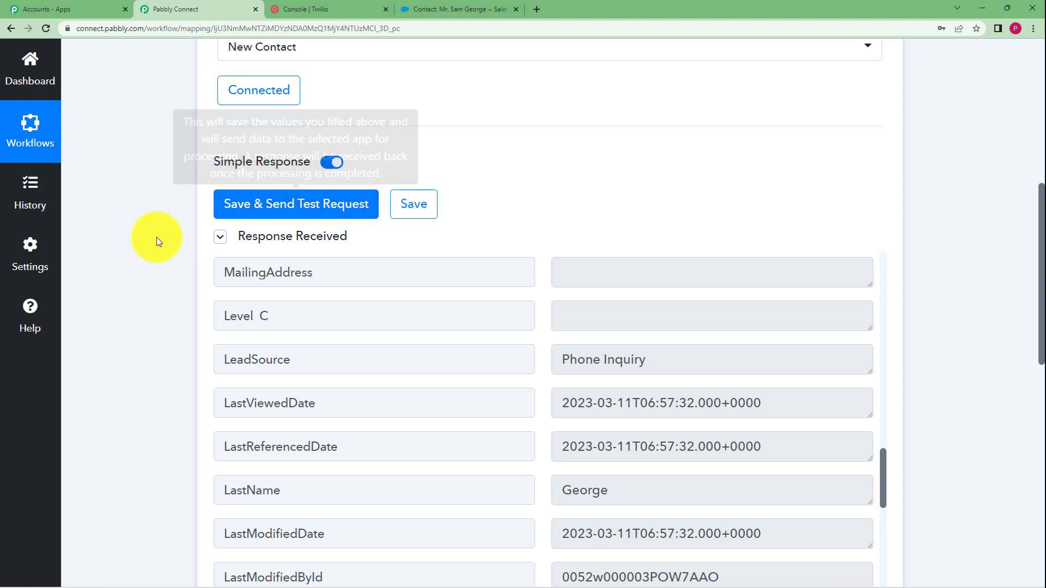
left_click(219, 237)
scroll(332, 289, "down", 1)
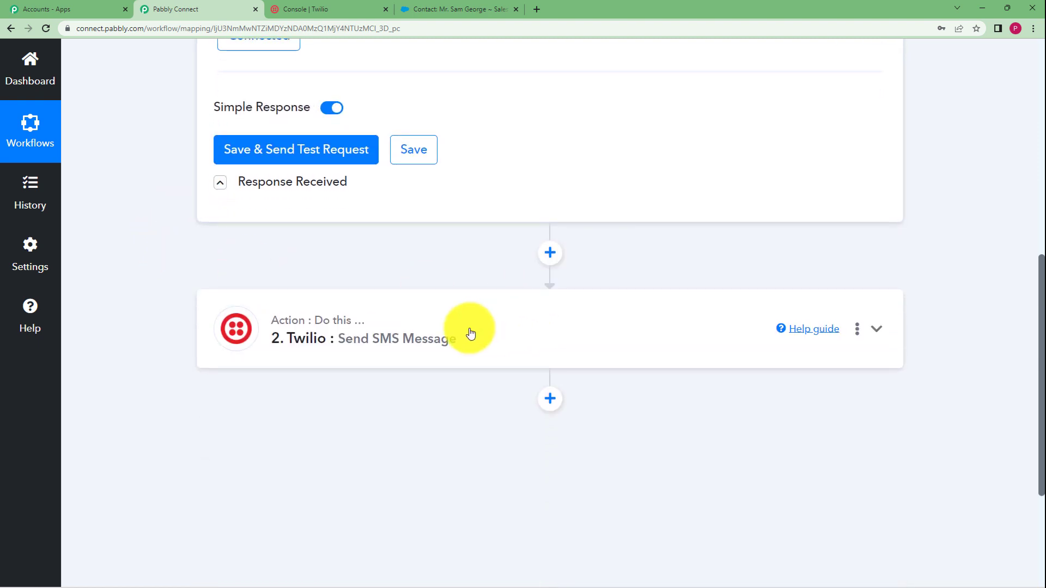
- Reopen the Twilio Send SMS step and review its mapped message and queued test response
left_click(409, 338)
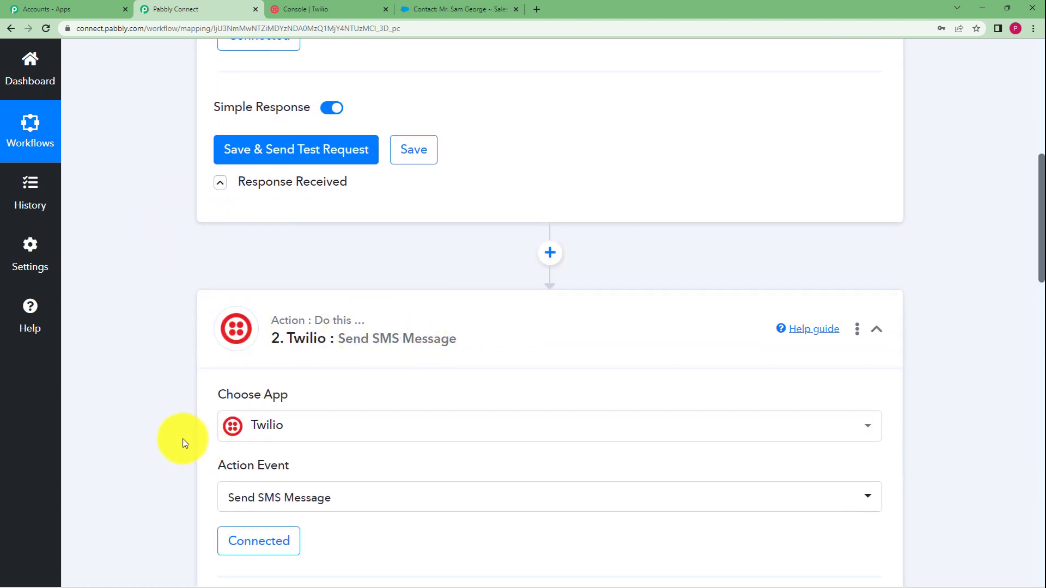
scroll(180, 444, "down", 3)
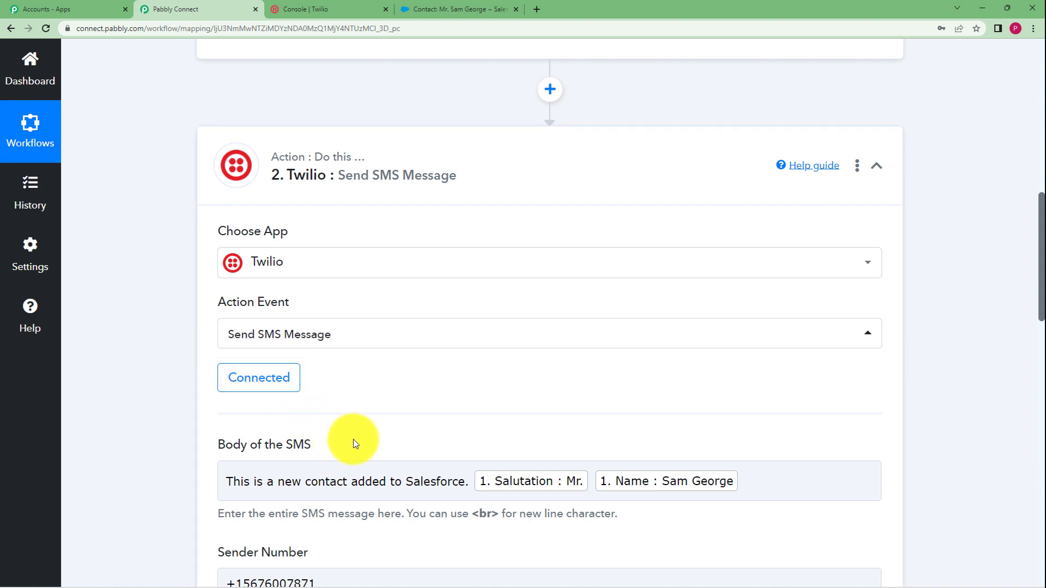
left_click(275, 472)
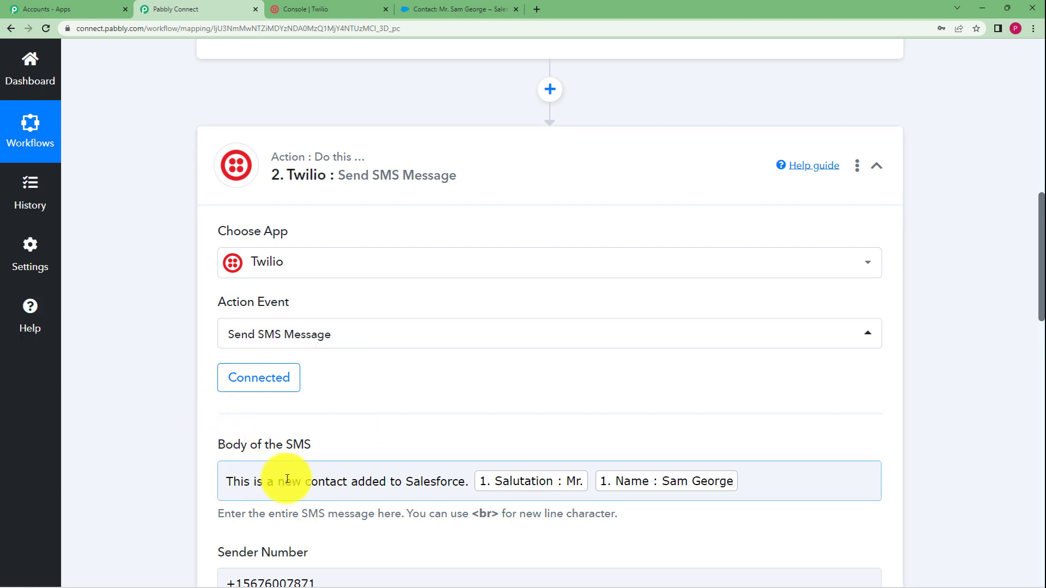
scroll(106, 436, "down", 3)
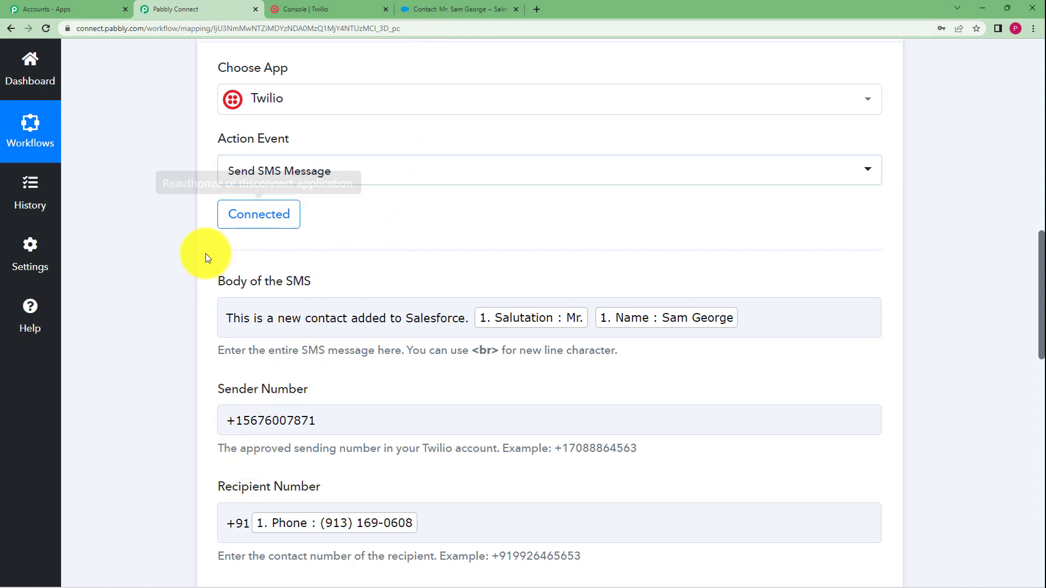
scroll(206, 258, "up", 2)
scroll(206, 258, "down", 12)
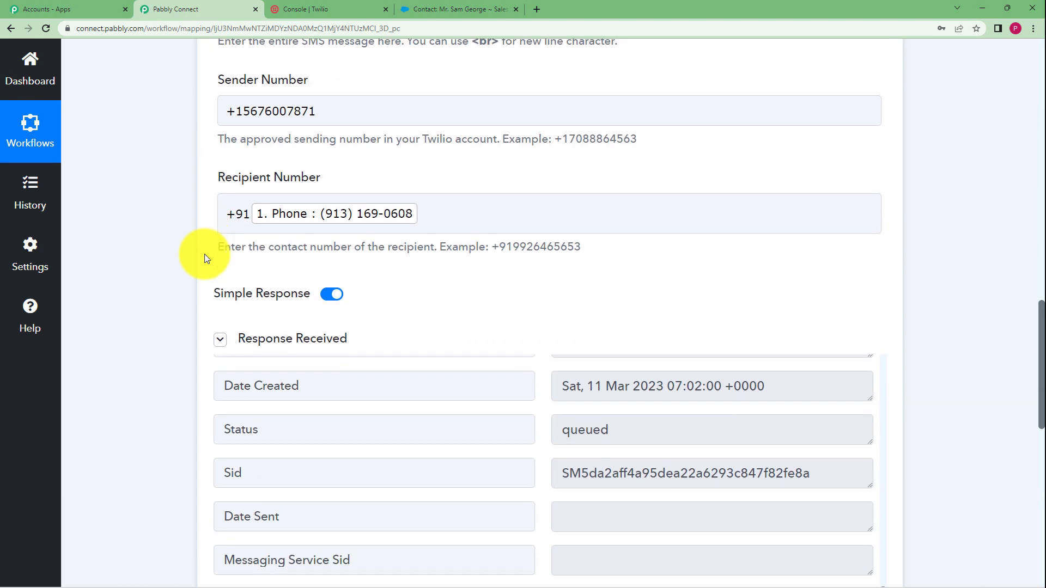